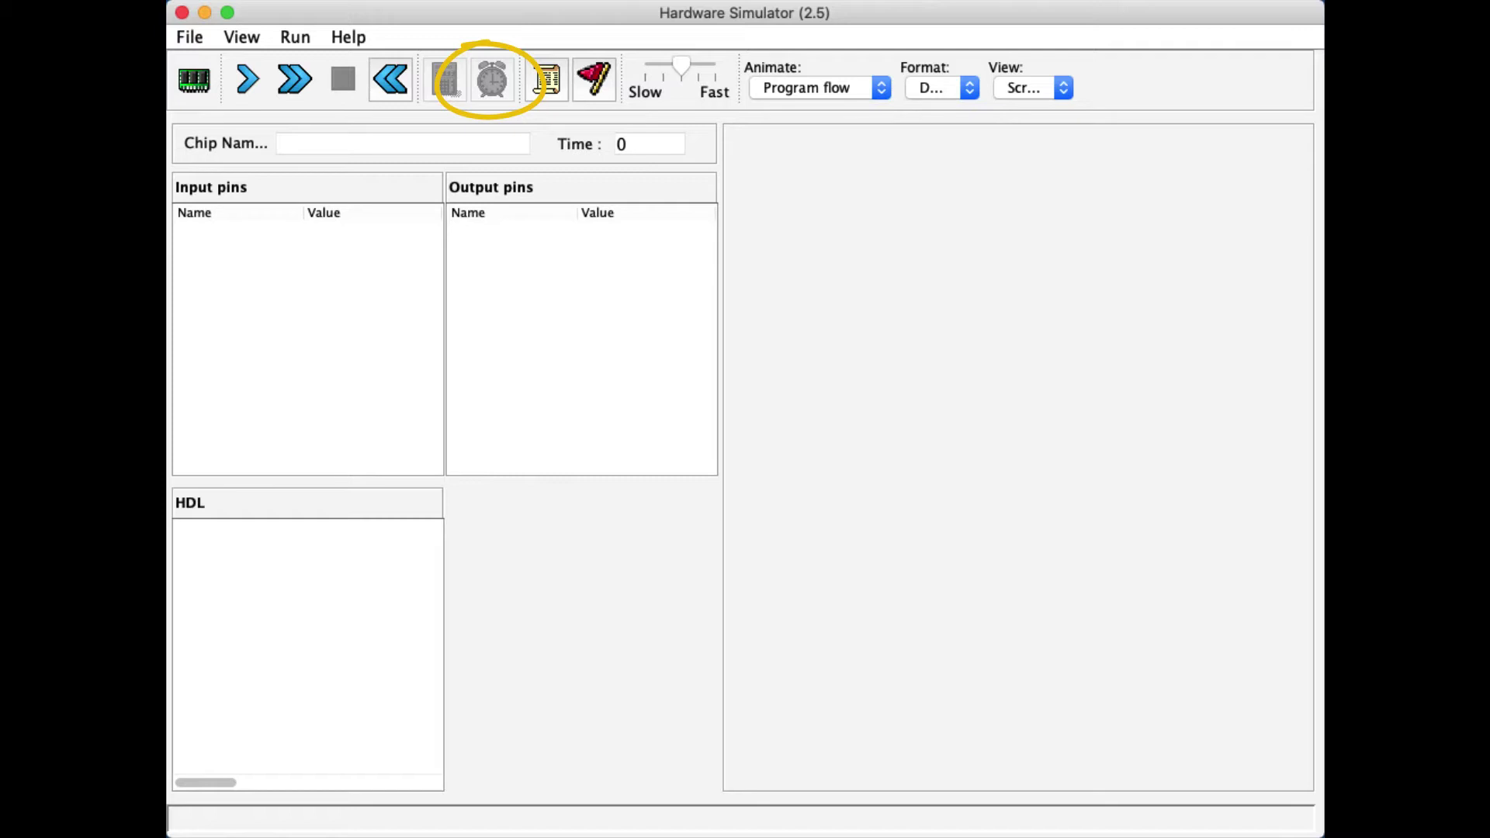
# - Load the built-in Bit.hdl chip from the tools > builtInChips folder
pyautogui.click(196, 82)
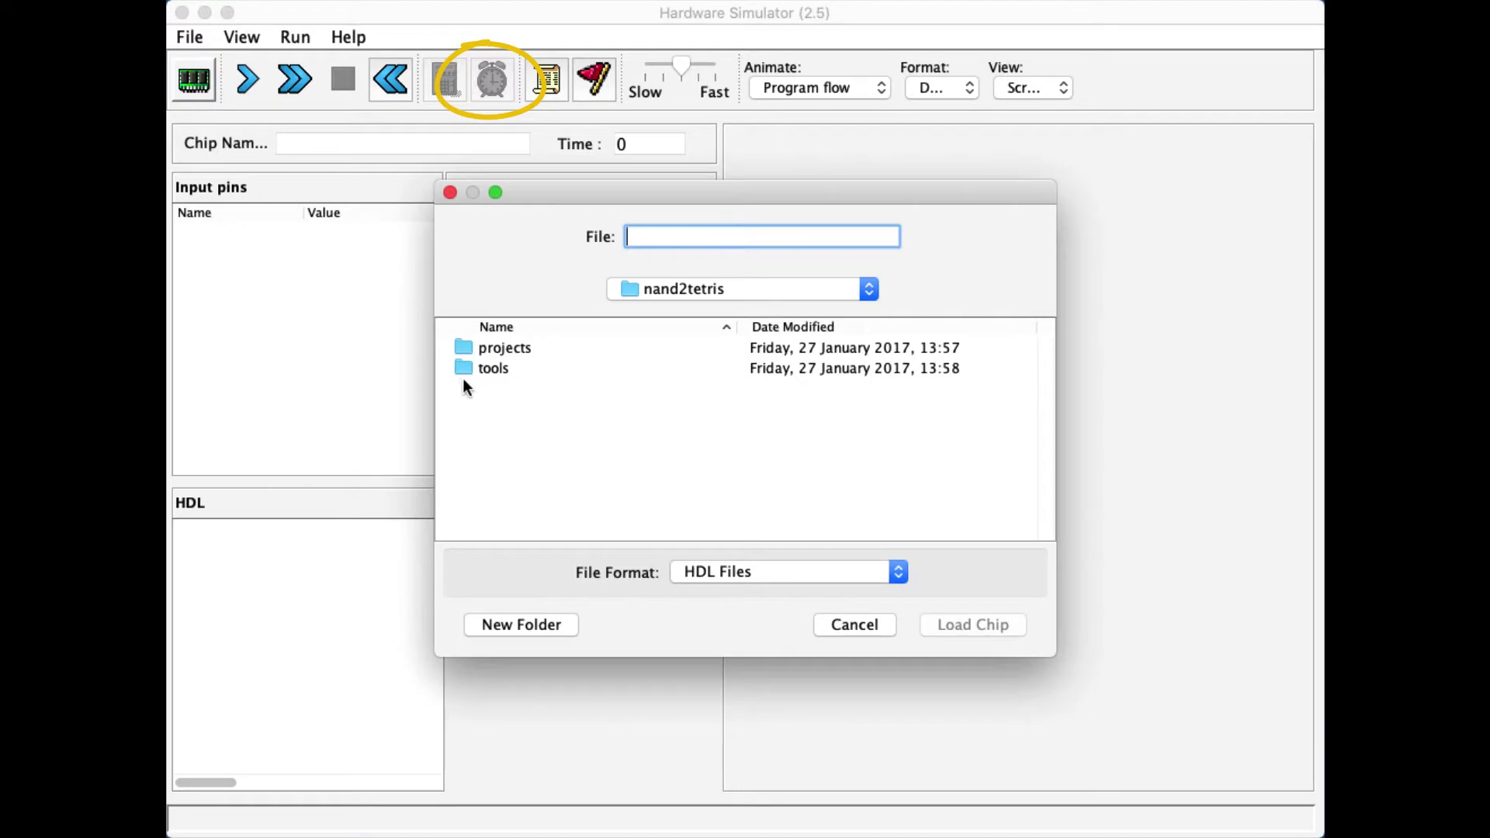
pyautogui.doubleClick(498, 370)
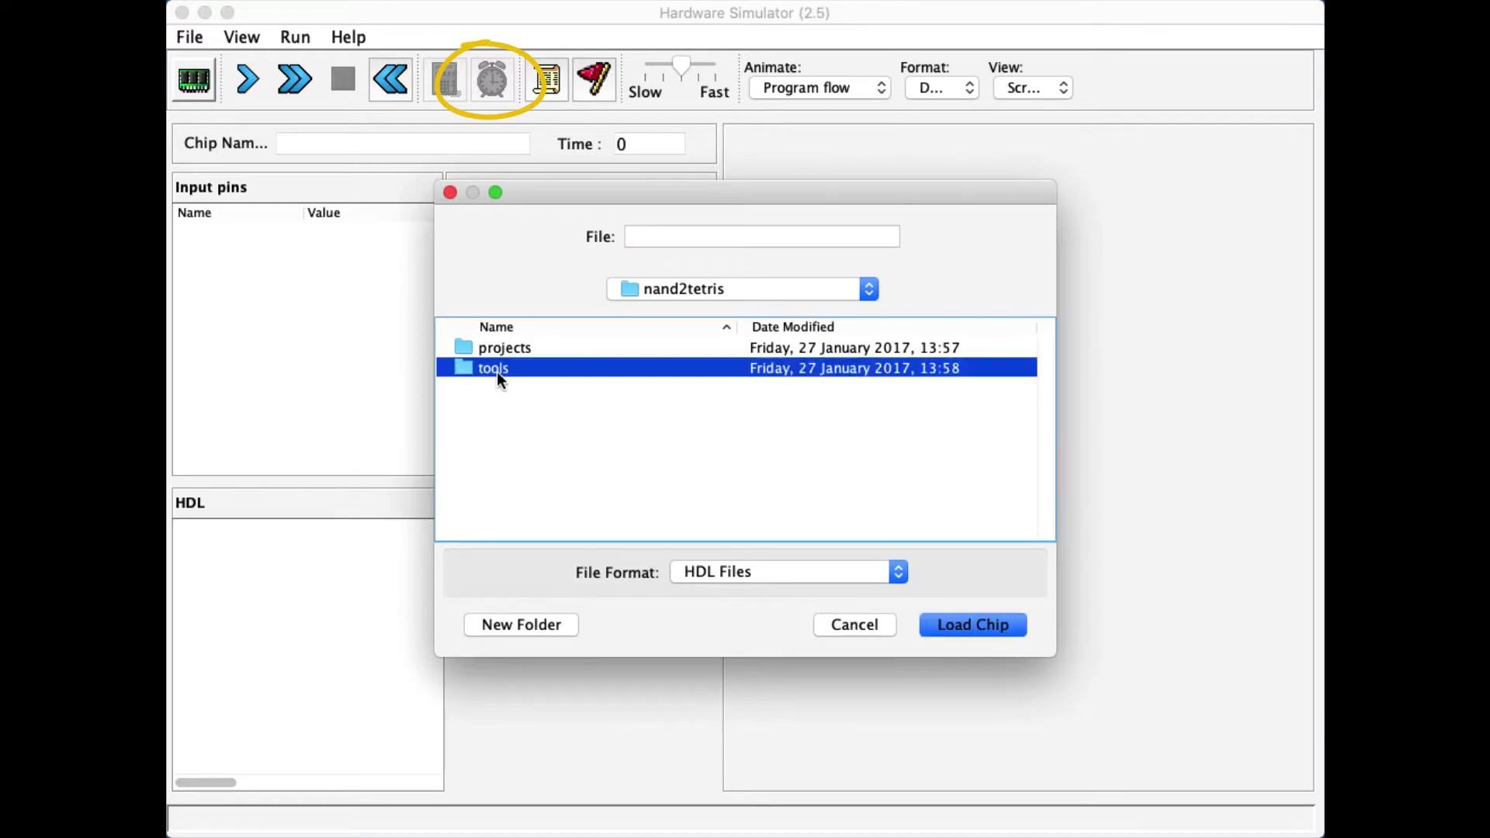
pyautogui.doubleClick(520, 413)
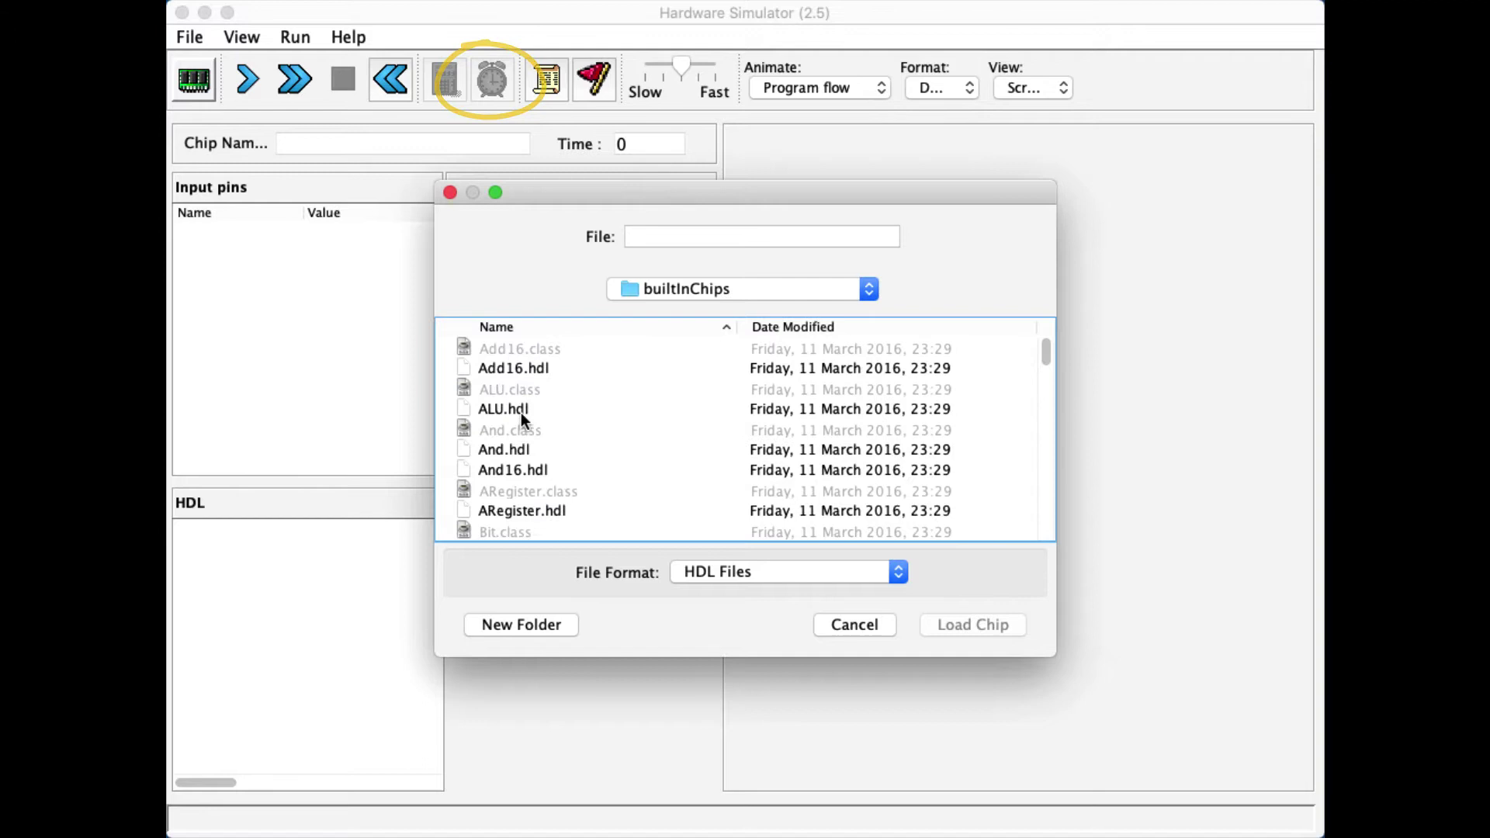
pyautogui.scroll(-1, 523, 413)
pyautogui.scroll(-3, 519, 410)
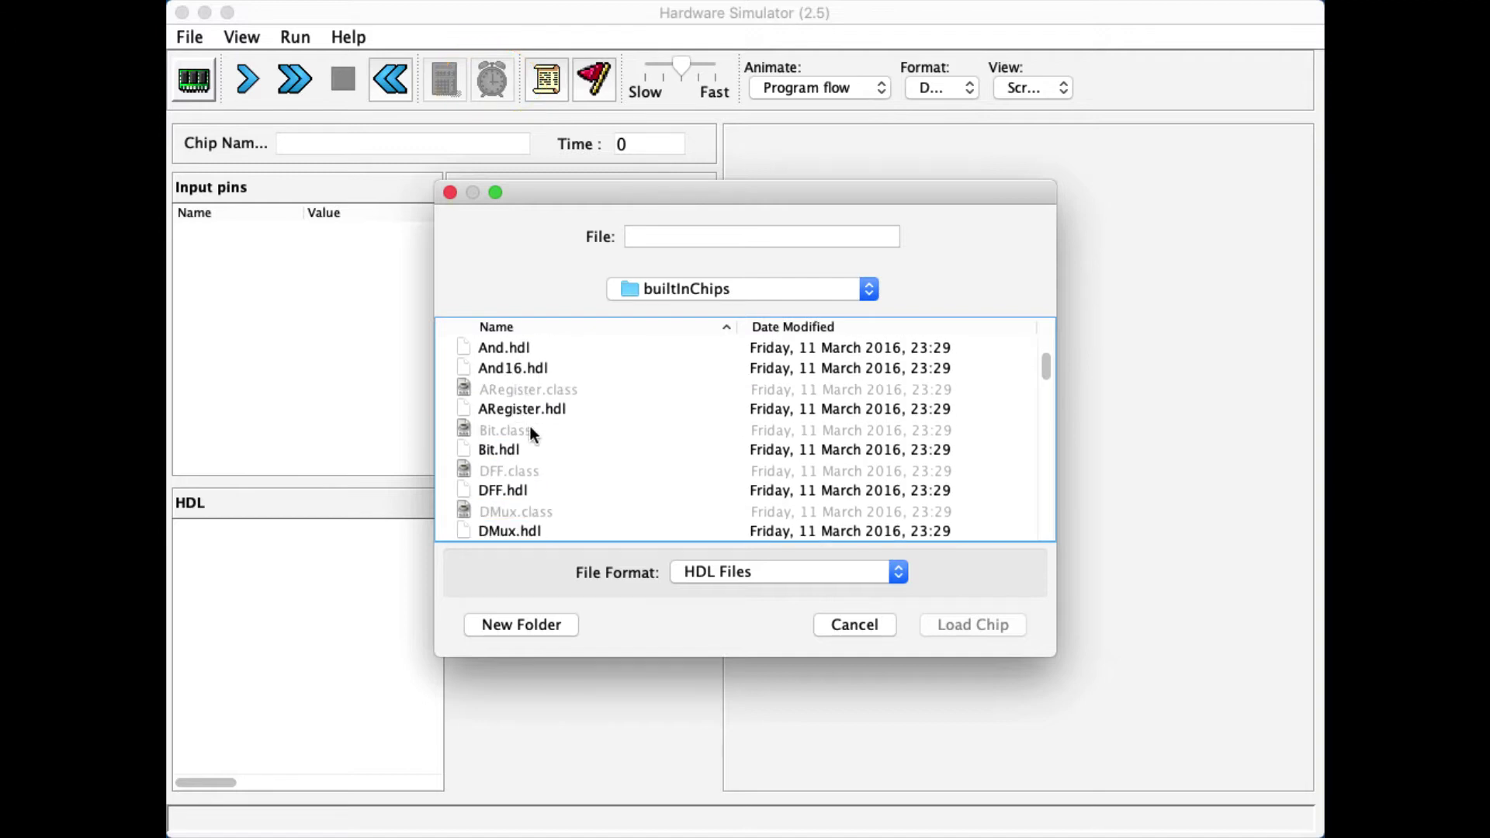
pyautogui.click(506, 452)
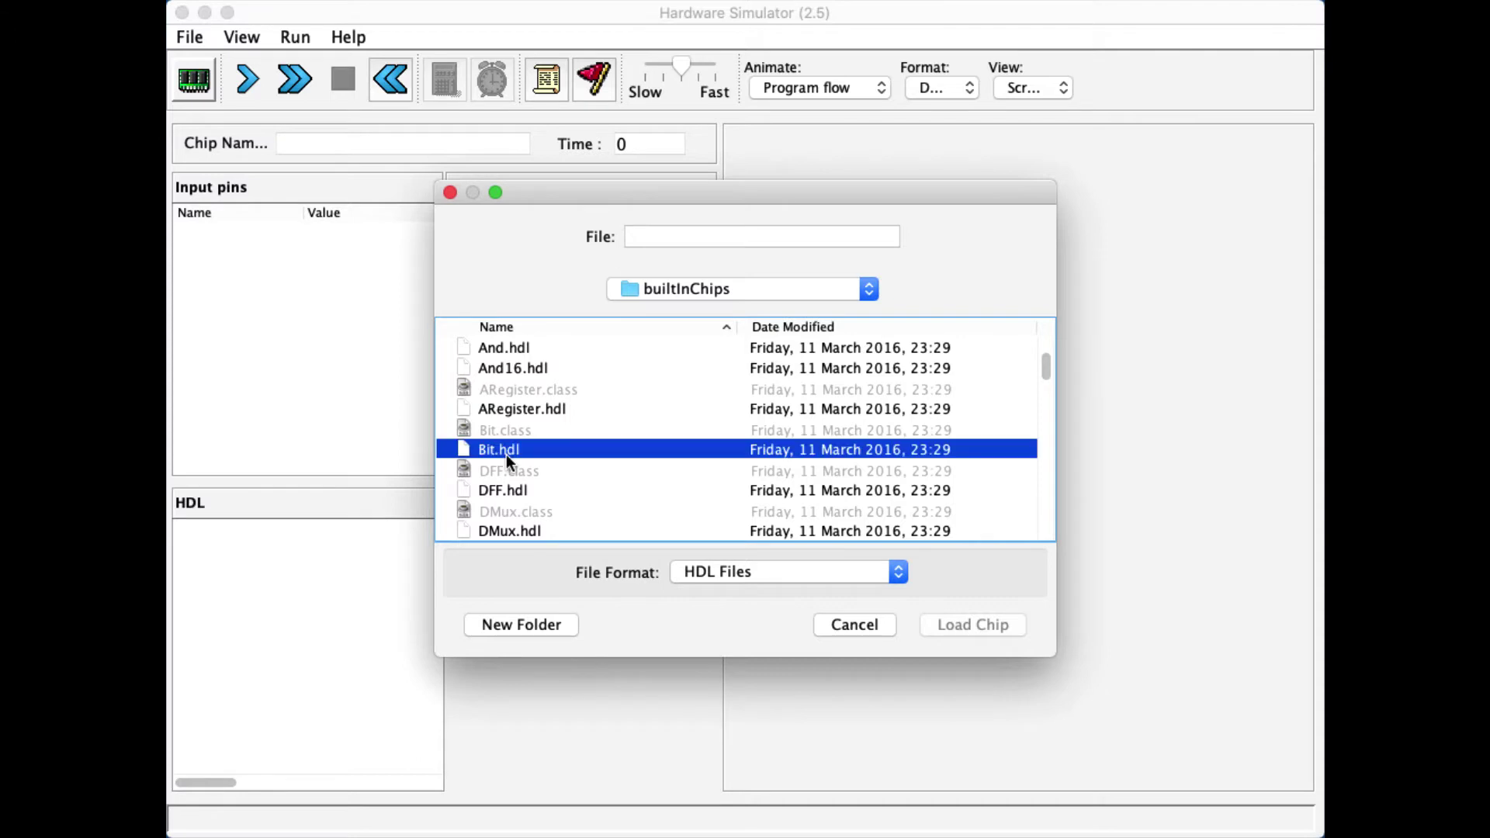
pyautogui.click(950, 630)
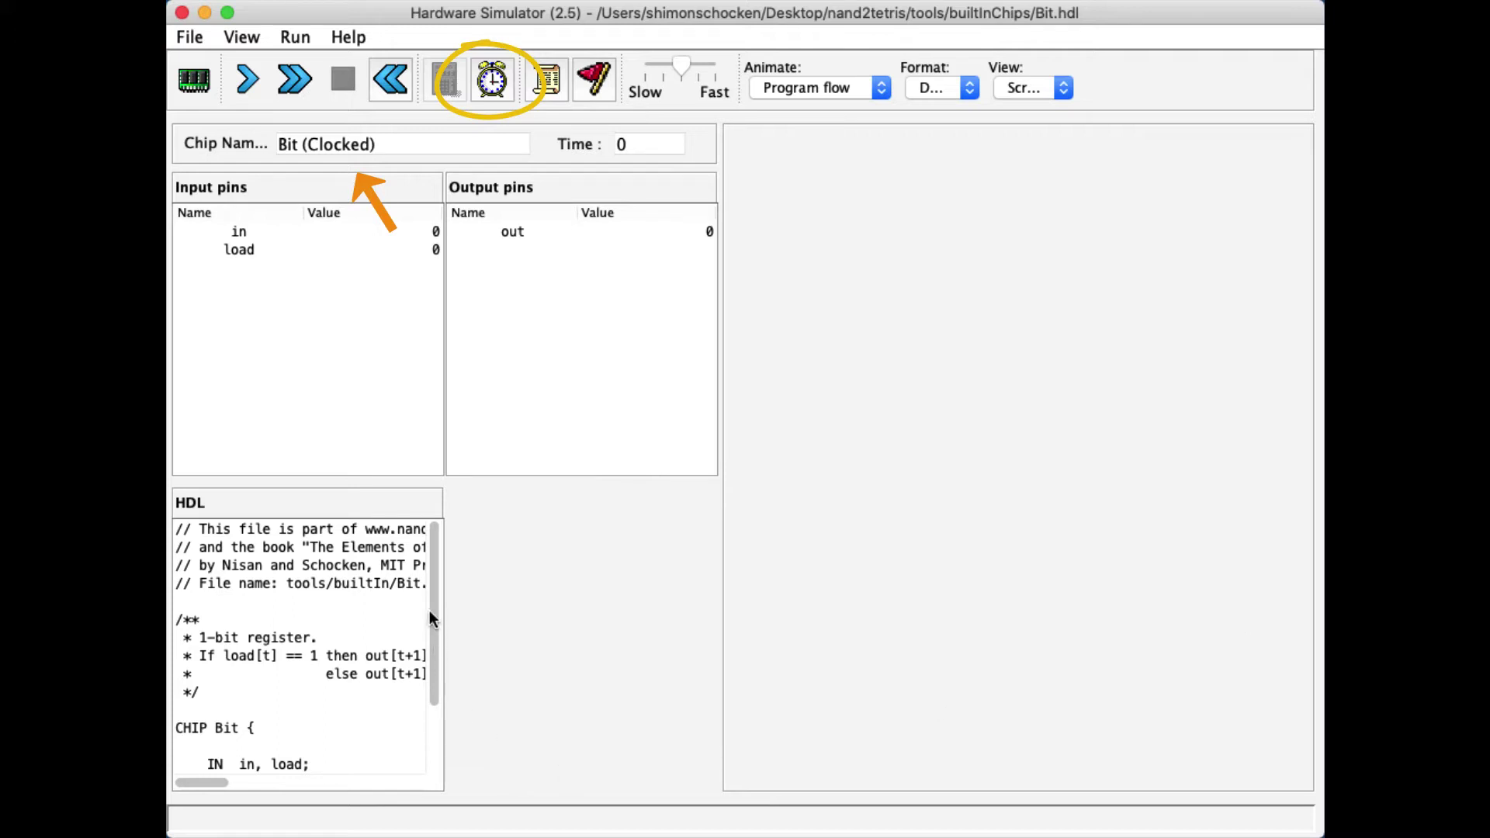
pyautogui.moveTo(432, 610); pyautogui.dragTo(431, 692)
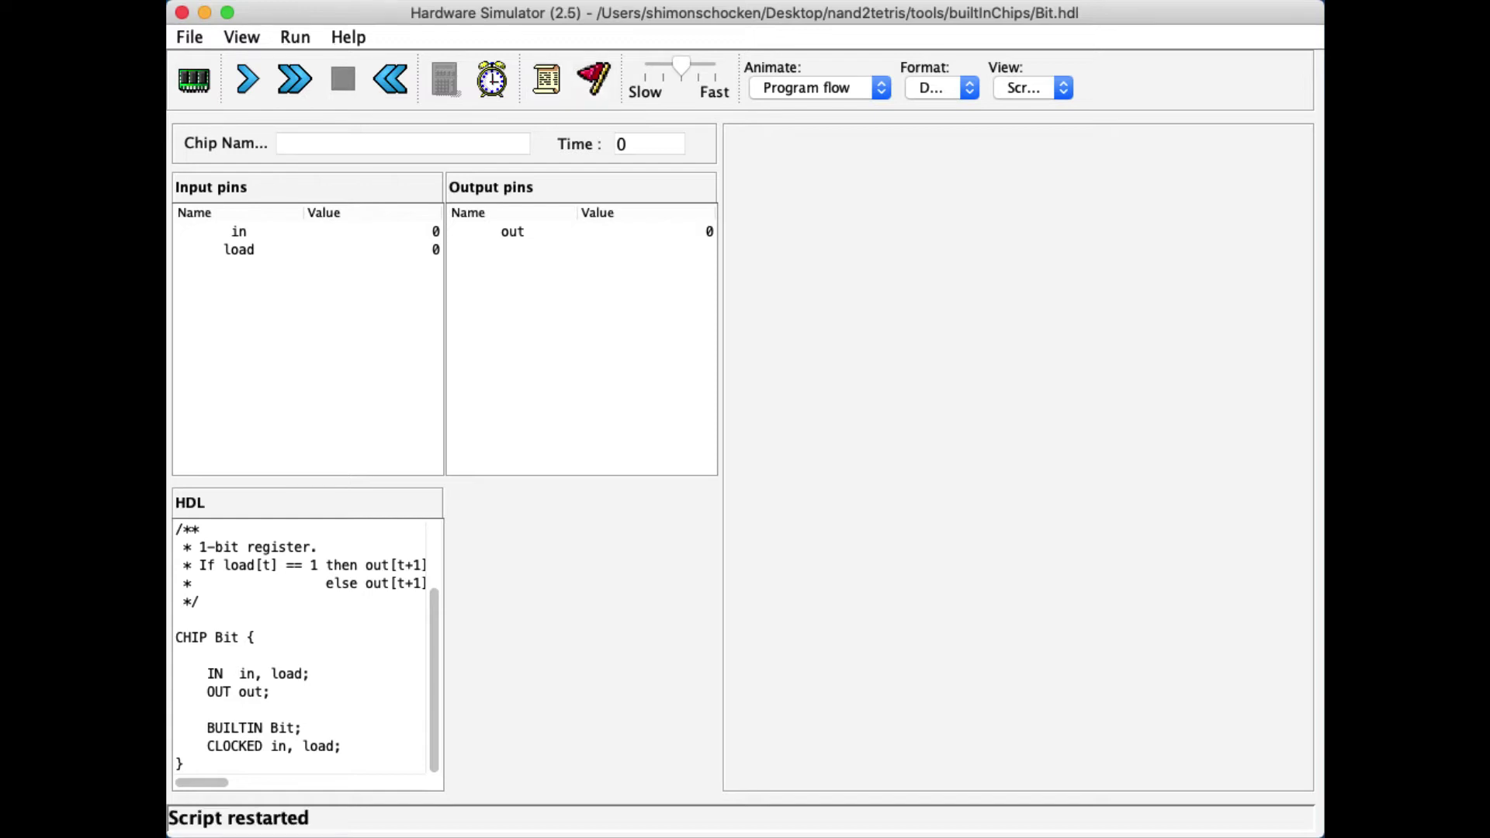
# - Tick-tock the clock from time 0 through 7+, then reset the time to 0
pyautogui.click(504, 90)
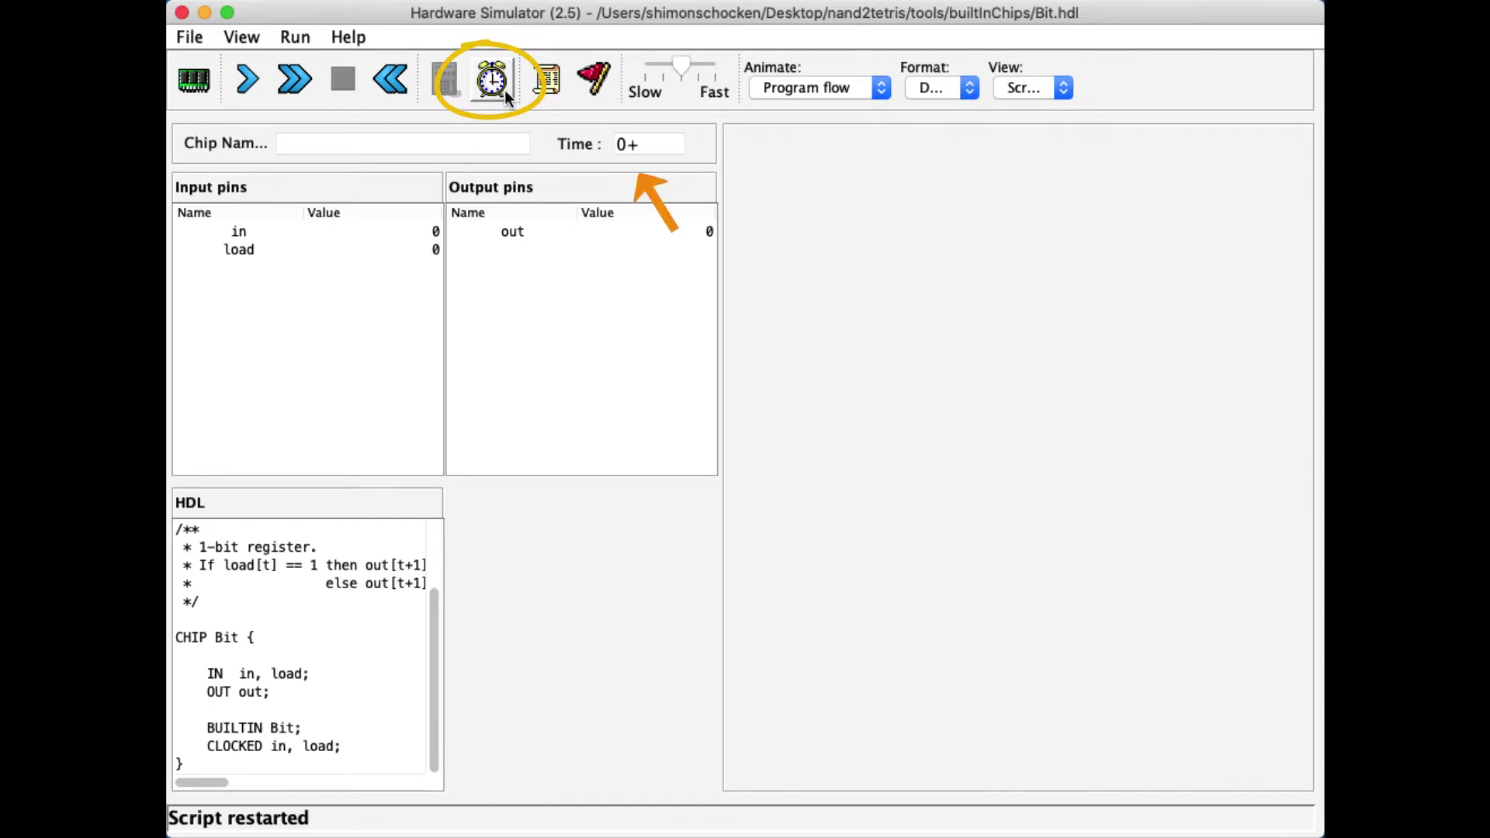
pyautogui.click(505, 89)
pyautogui.click(504, 90)
pyautogui.click(503, 90)
pyautogui.click(504, 90)
pyautogui.click(504, 89)
pyautogui.click(504, 90)
pyautogui.click(504, 90)
pyautogui.click(501, 90)
pyautogui.click(502, 92)
pyautogui.click(502, 90)
pyautogui.click(507, 94)
pyautogui.click(507, 92)
pyautogui.click(506, 92)
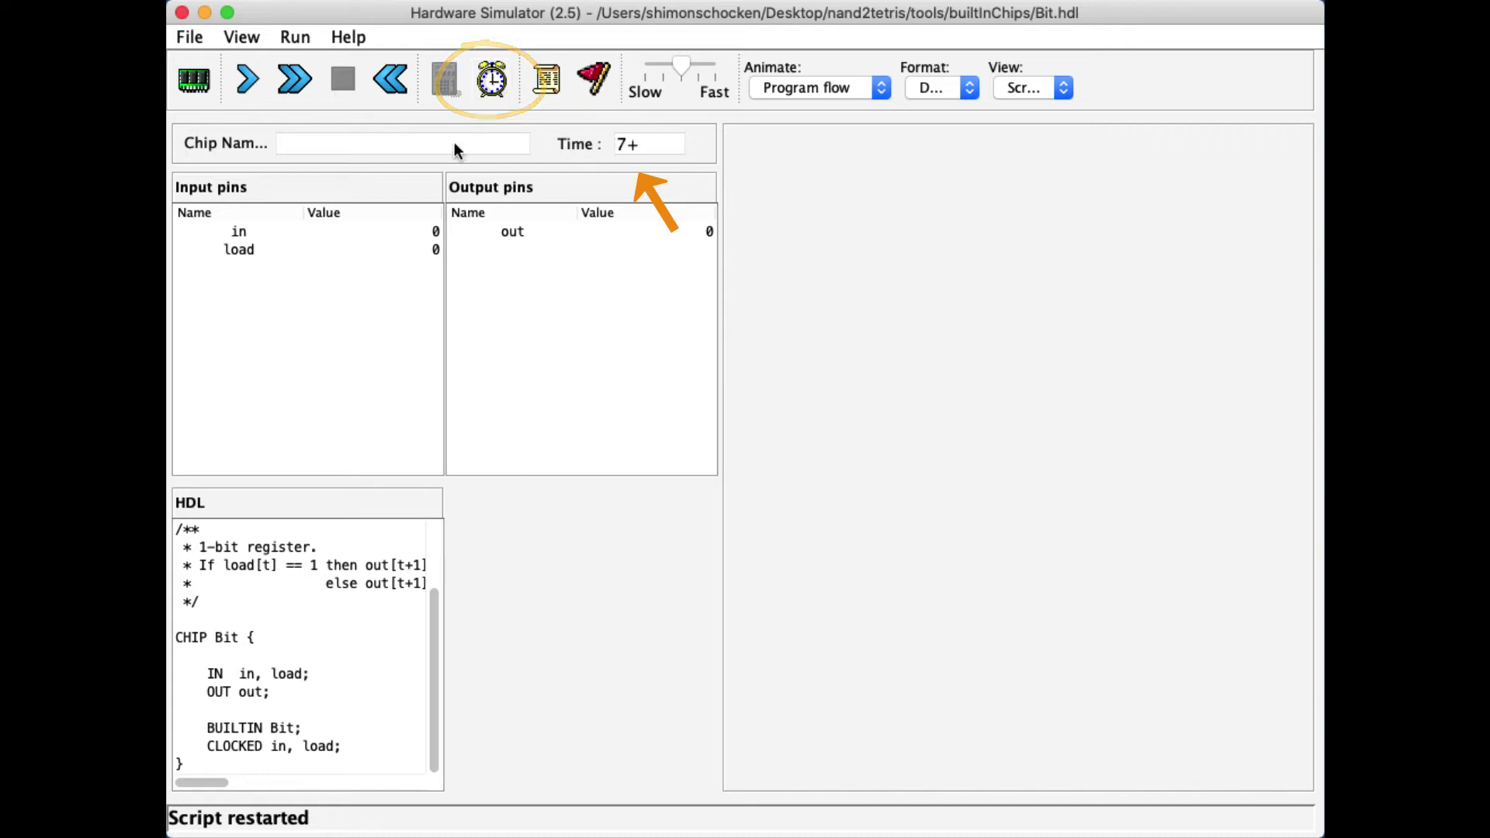
pyautogui.click(392, 95)
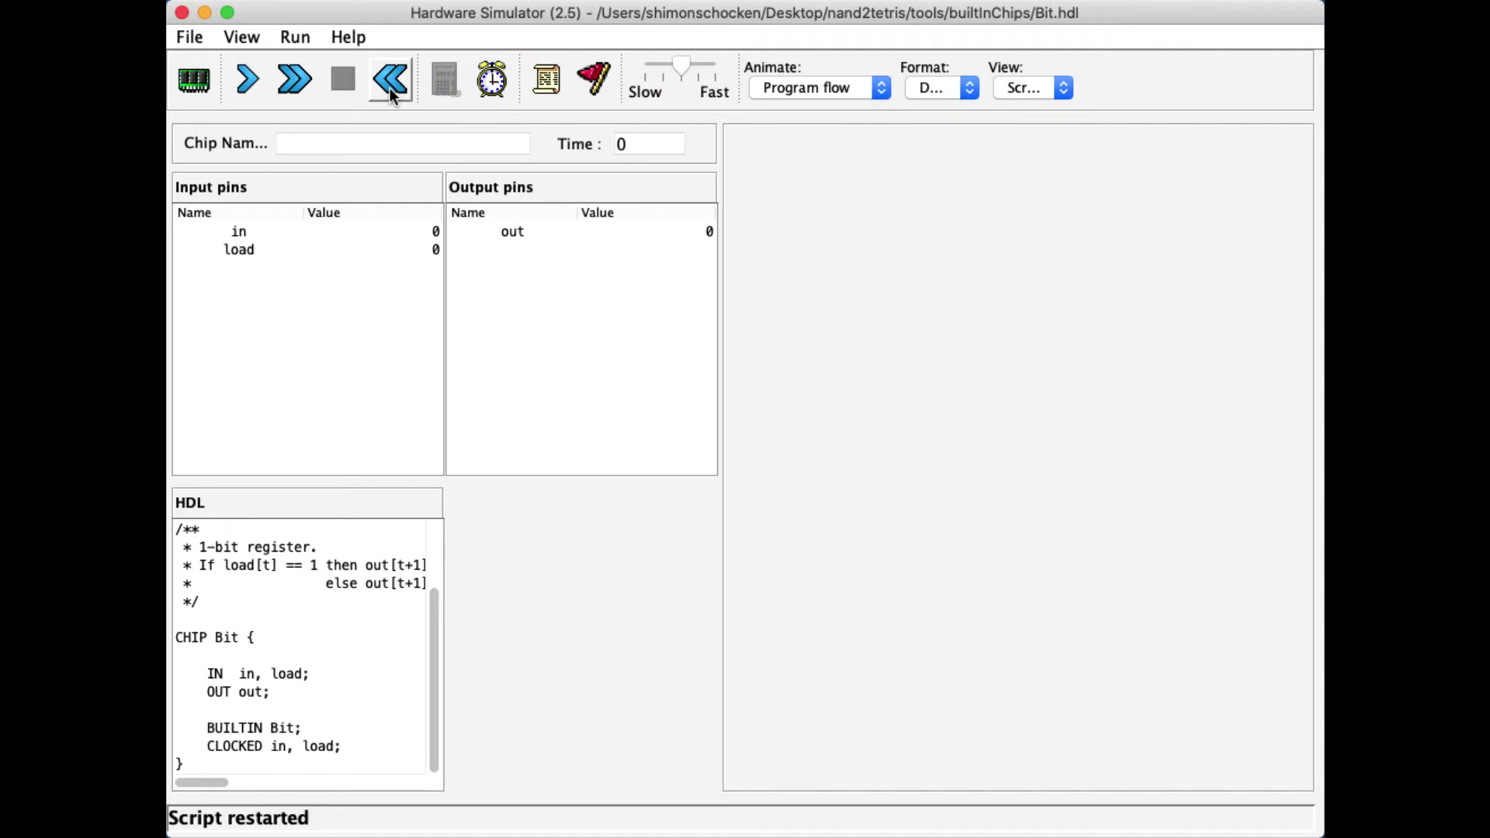
# - Single-step the simulation to time 4, then run it continuously and stop at time 12
pyautogui.click(252, 89)
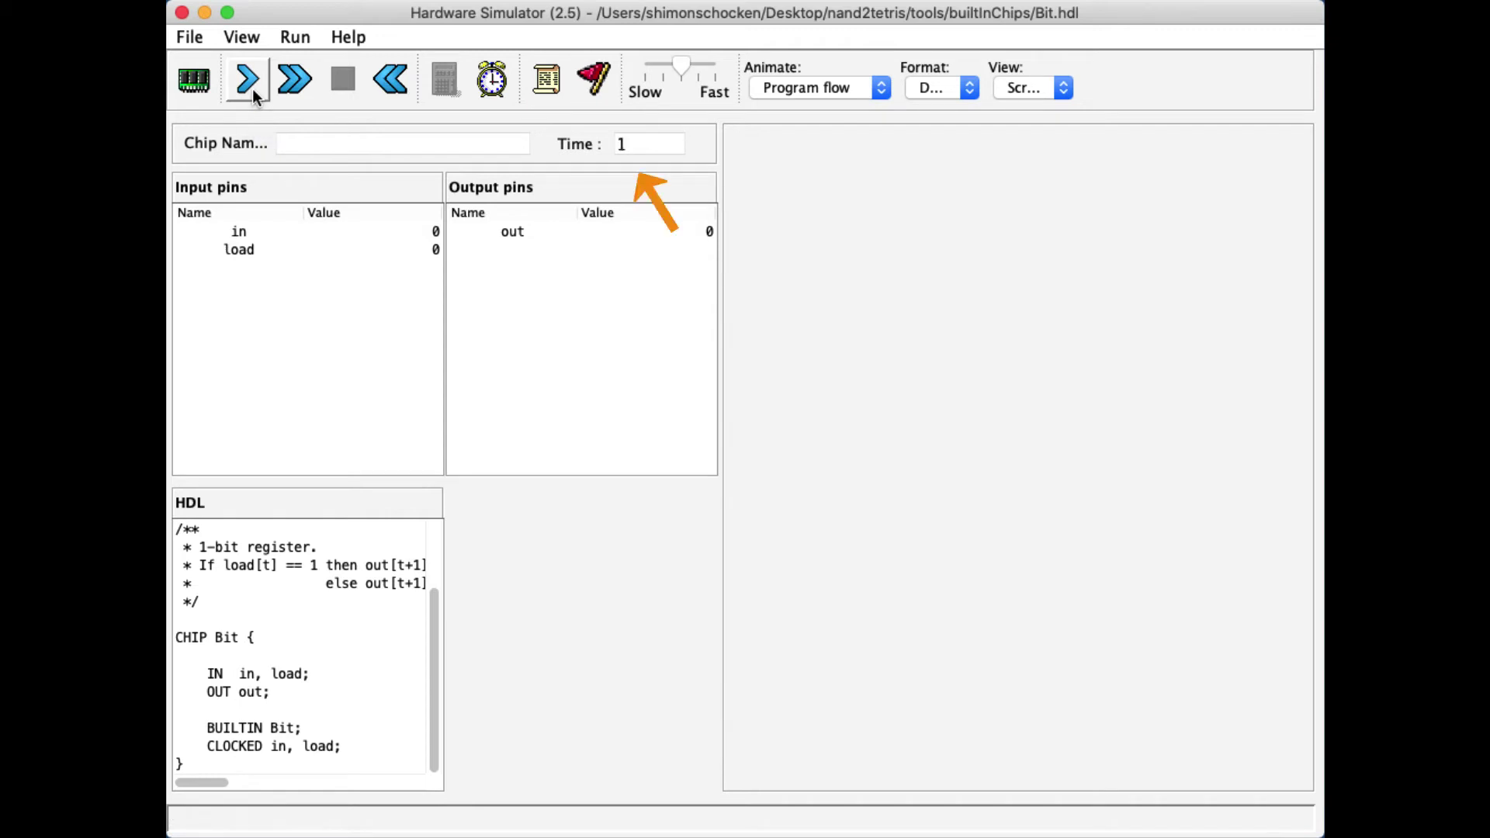
pyautogui.click(253, 88)
pyautogui.click(253, 89)
pyautogui.click(253, 89)
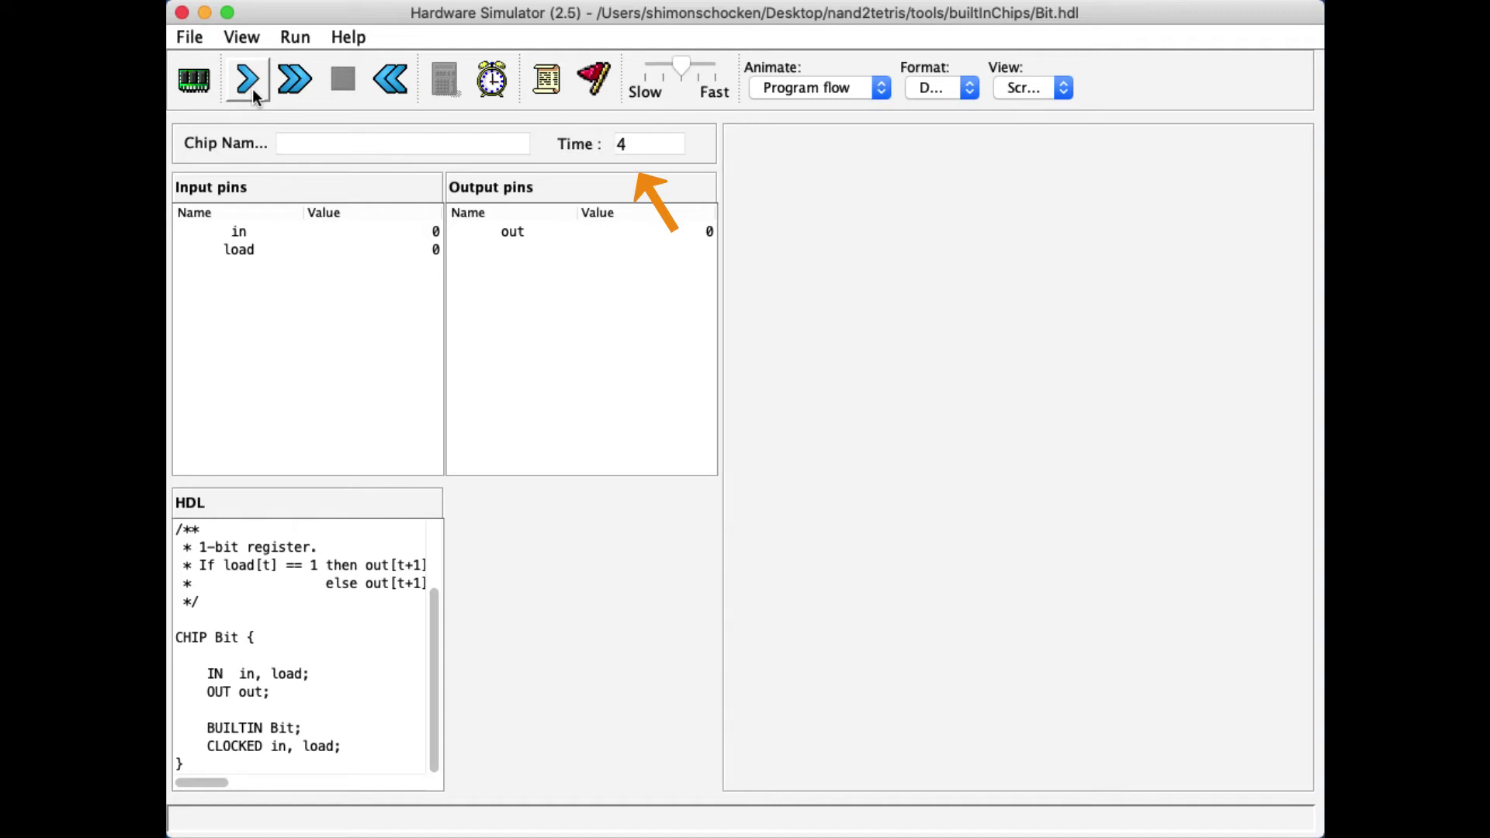
pyautogui.click(304, 89)
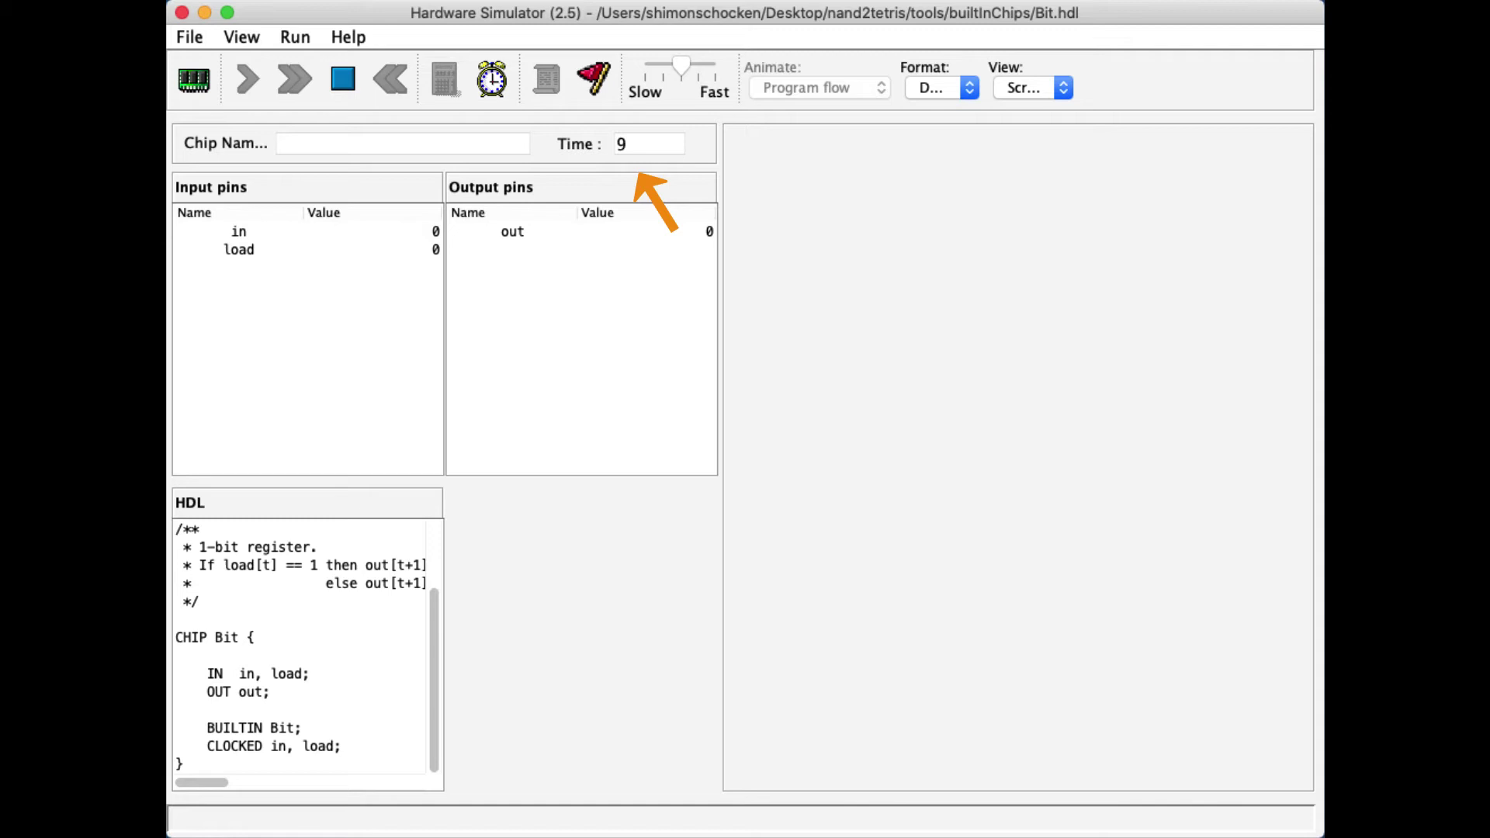
pyautogui.click(346, 80)
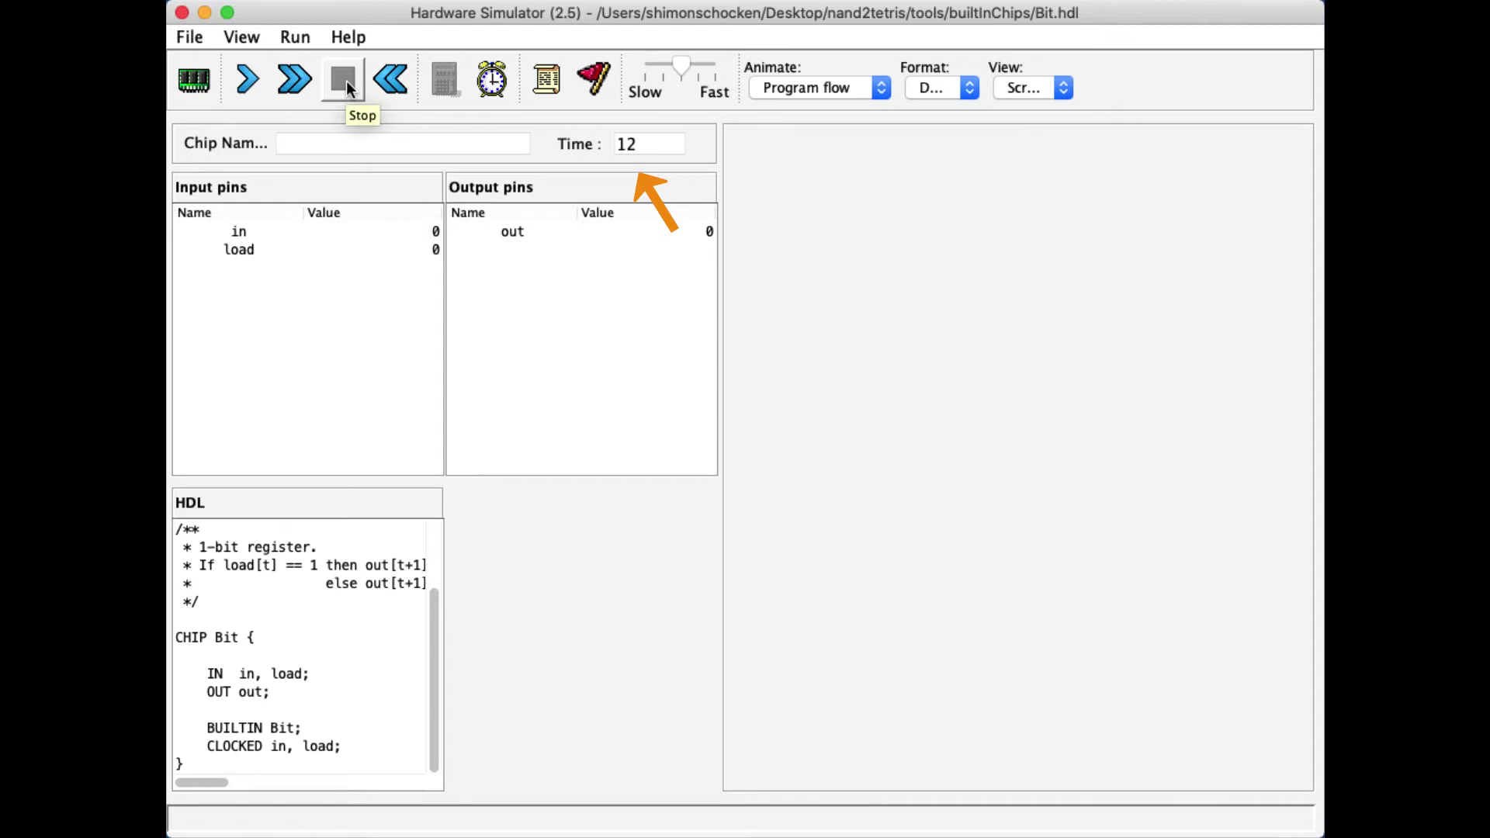
# - Cycle the clock manually to time 14, then run the simulation on to time 19
pyautogui.click(503, 89)
pyautogui.click(503, 88)
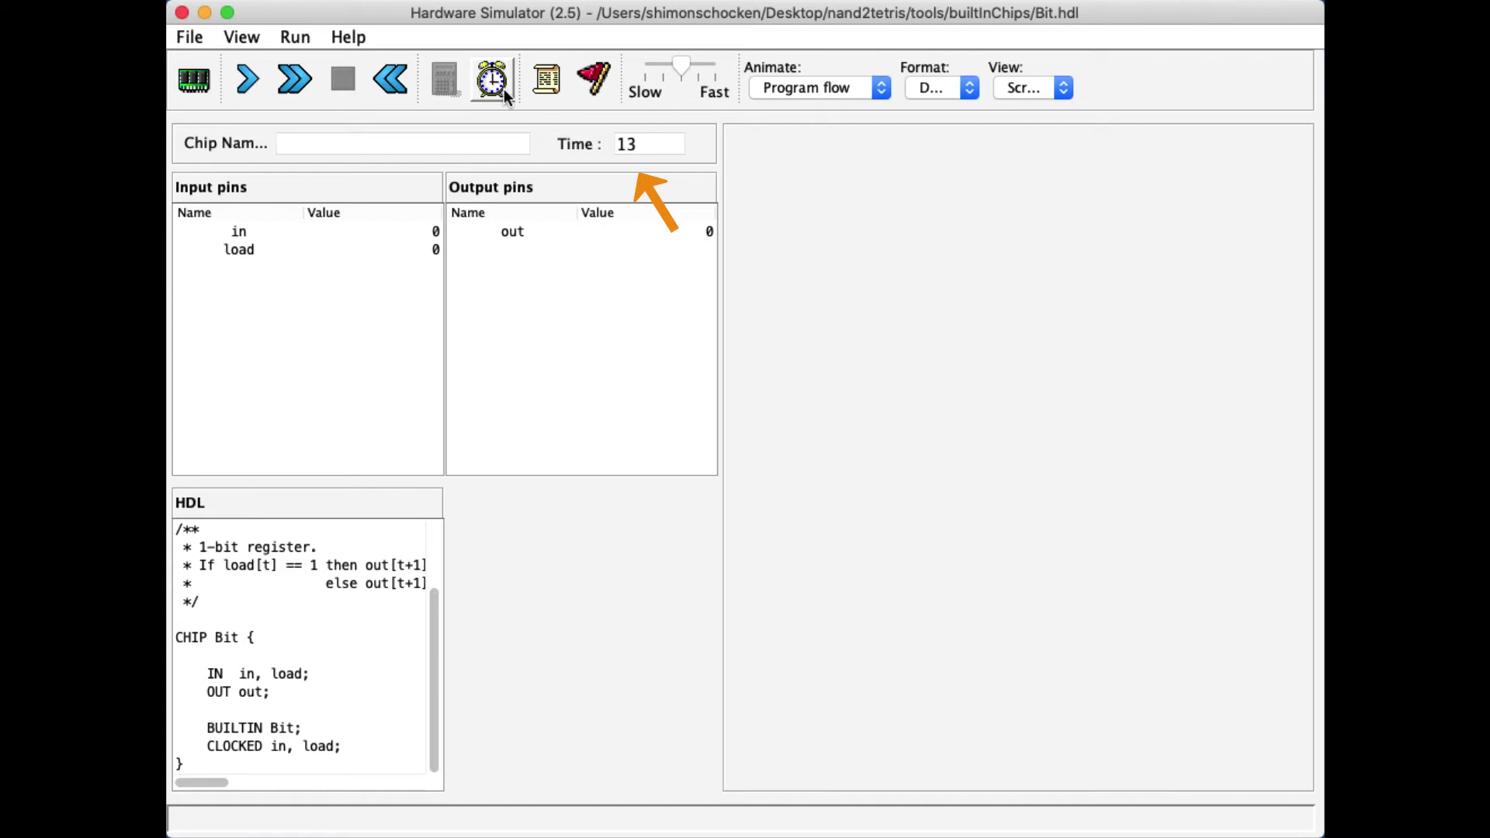
pyautogui.click(501, 94)
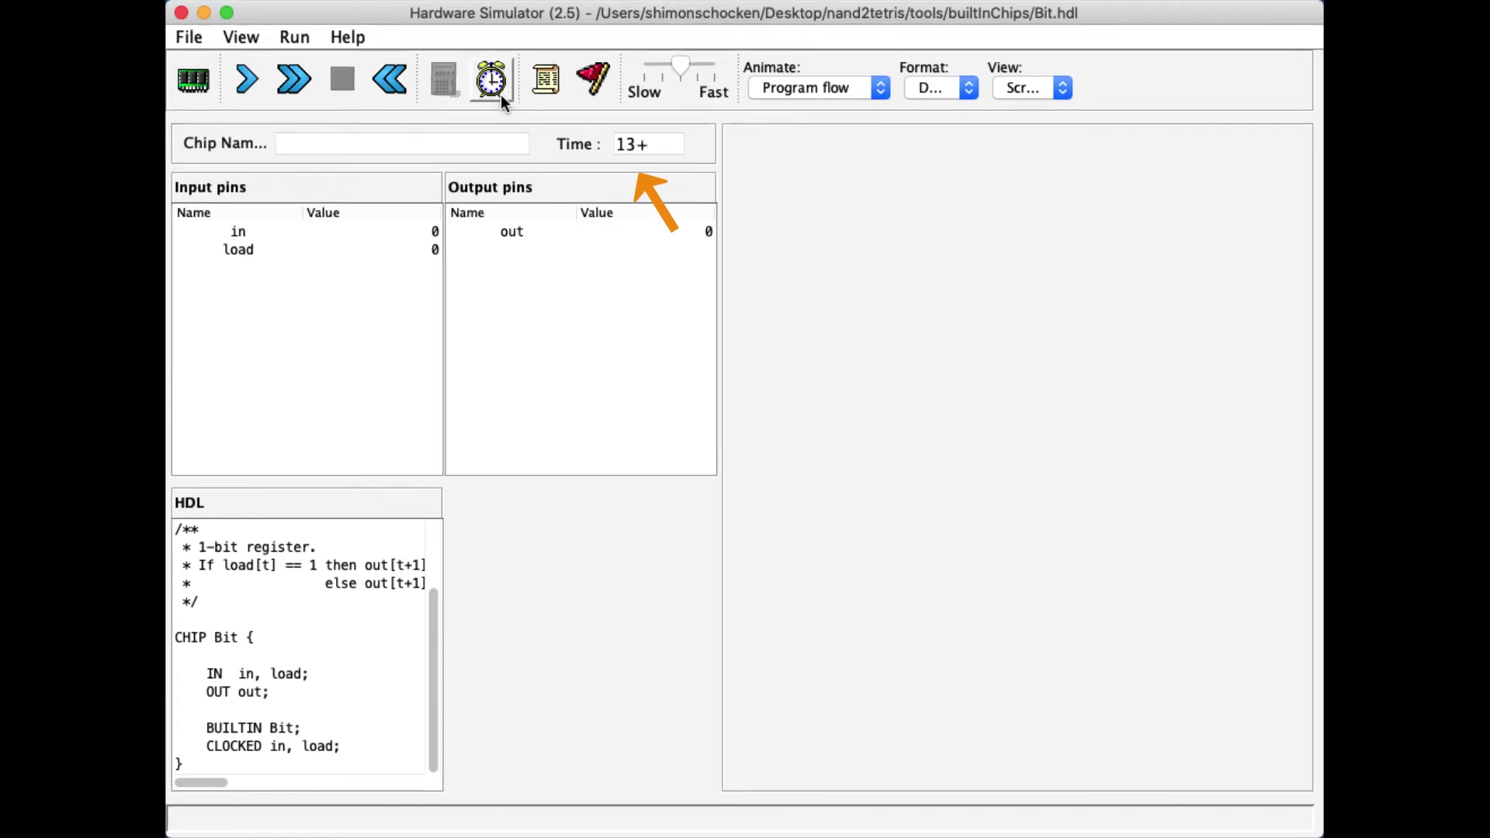
pyautogui.click(500, 95)
pyautogui.click(296, 90)
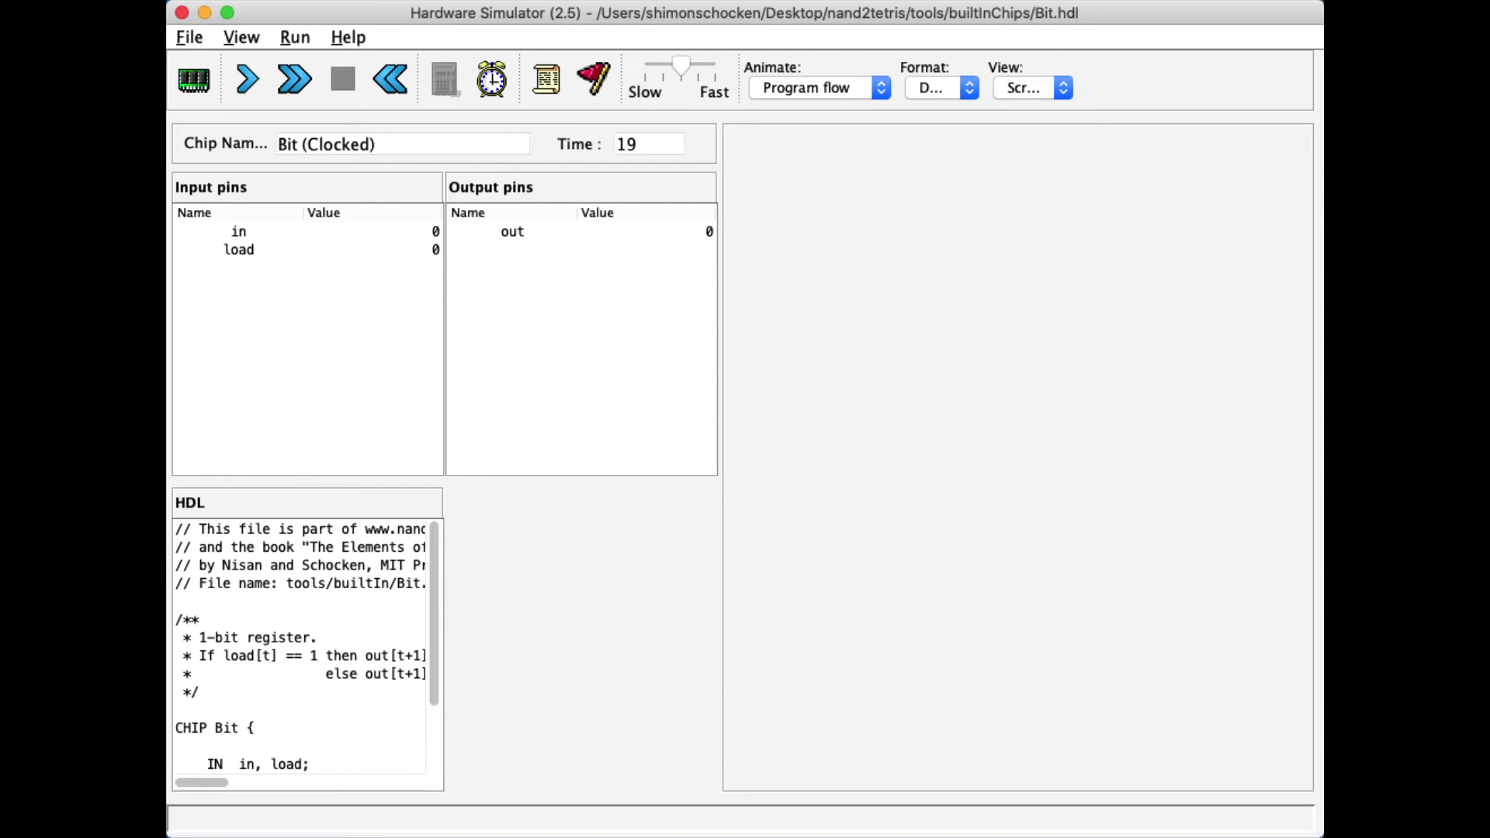
# - Load the Bit.tst test script from nand2tetris > projects > 03 > a
pyautogui.click(546, 83)
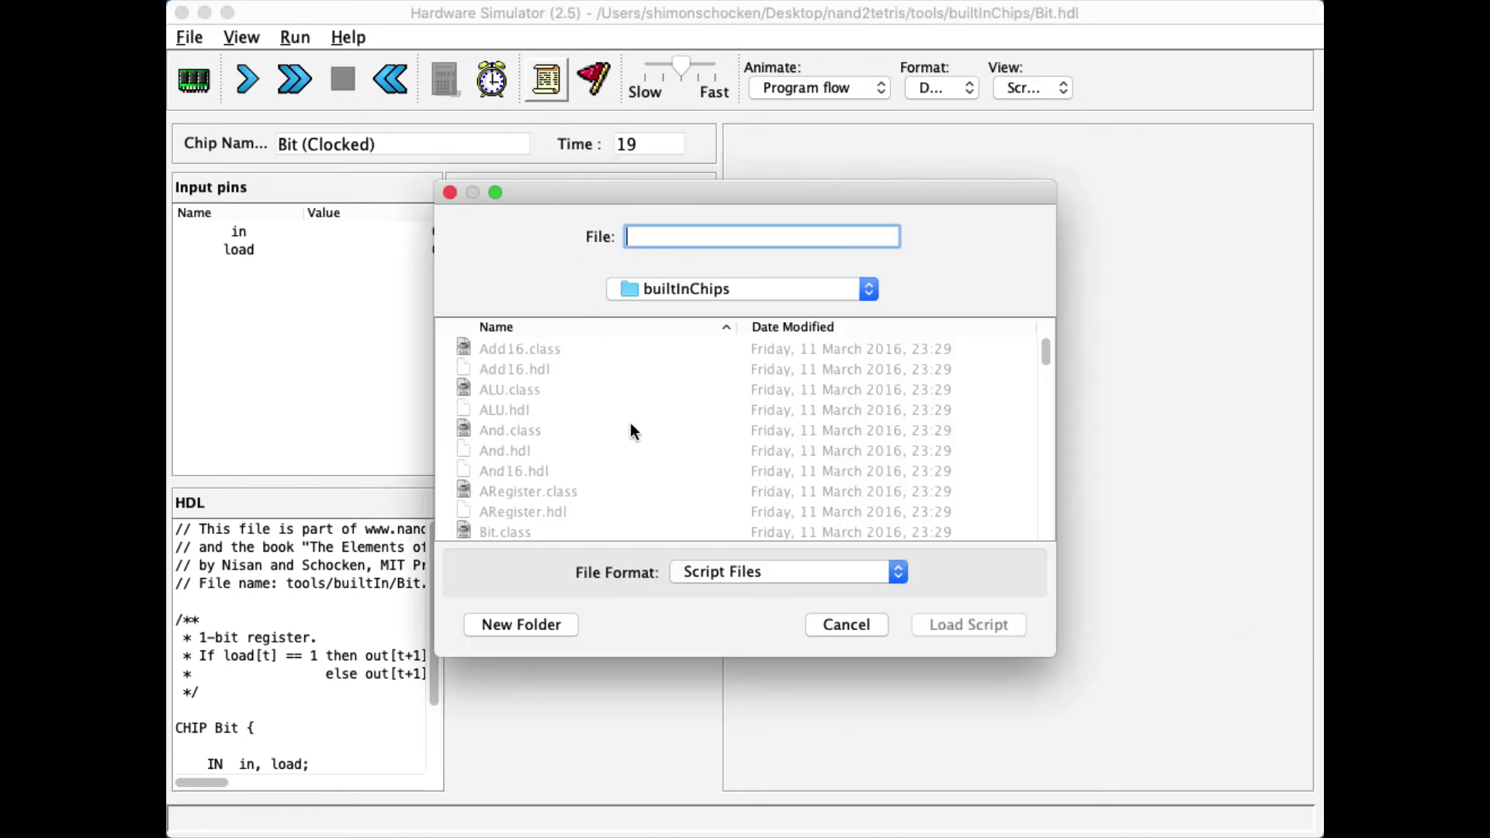
pyautogui.click(868, 289)
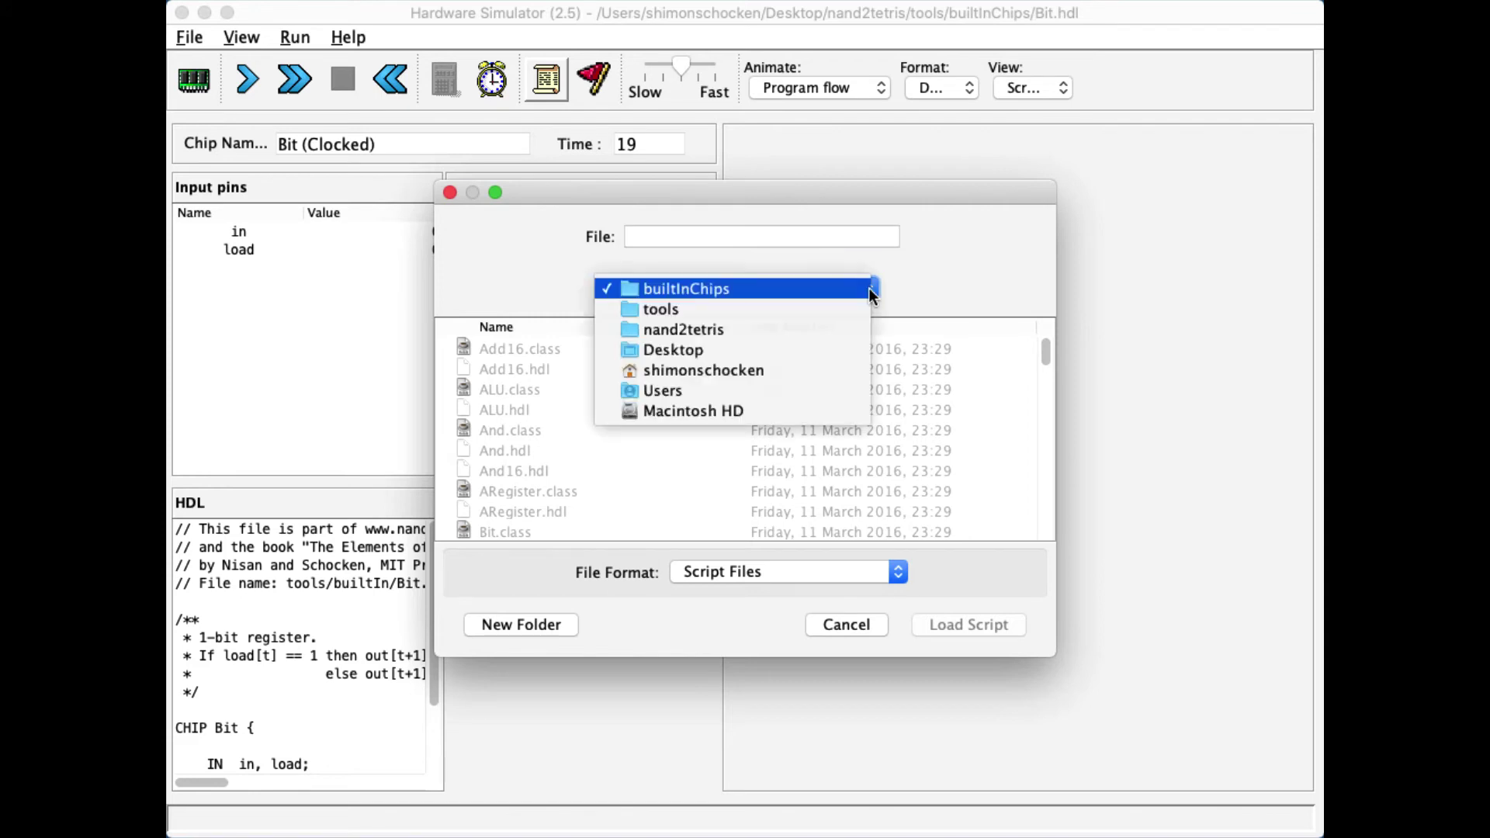
pyautogui.click(785, 331)
pyautogui.doubleClick(522, 348)
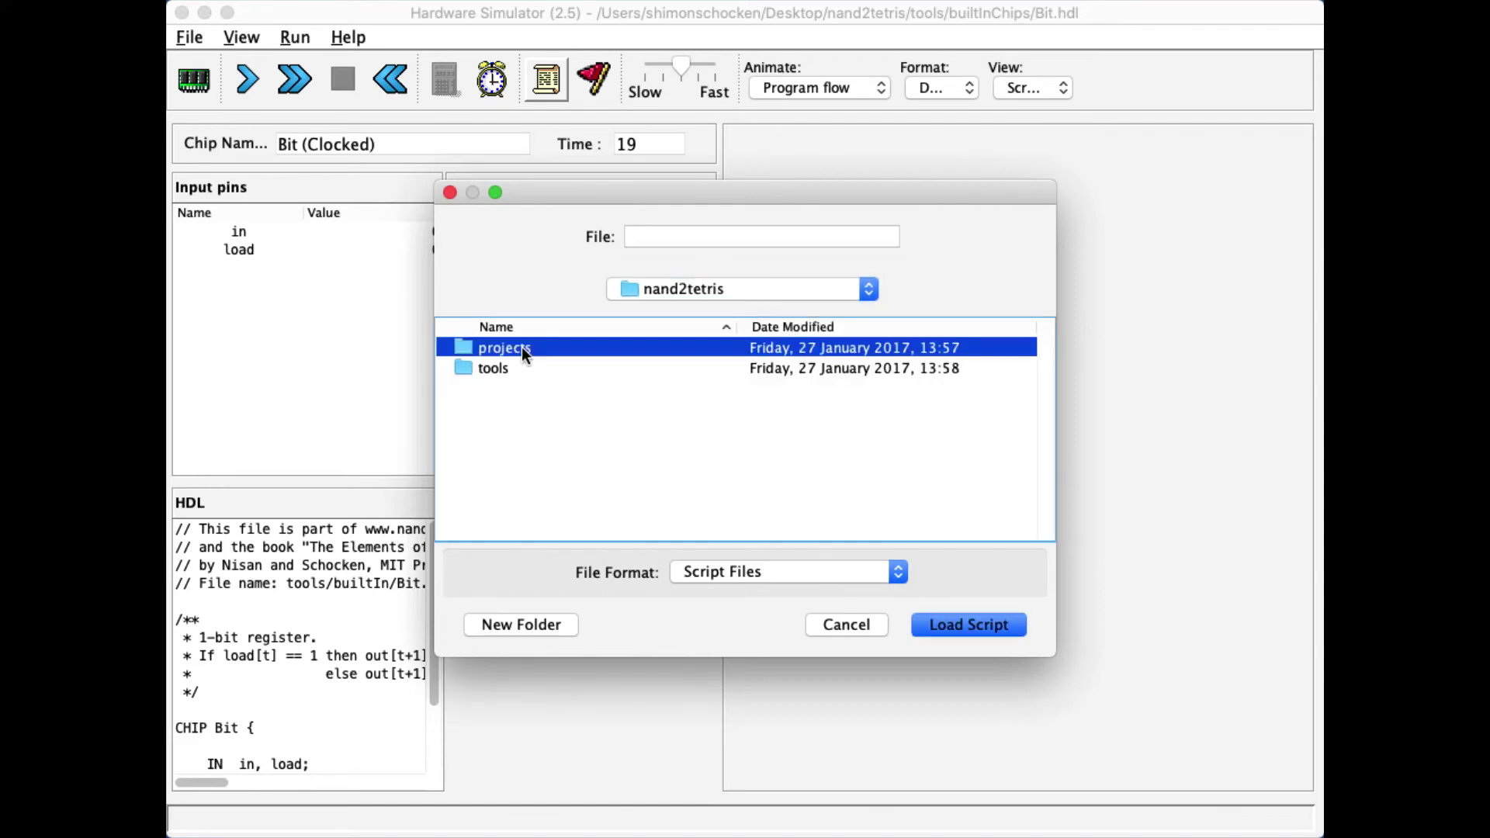
pyautogui.doubleClick(490, 408)
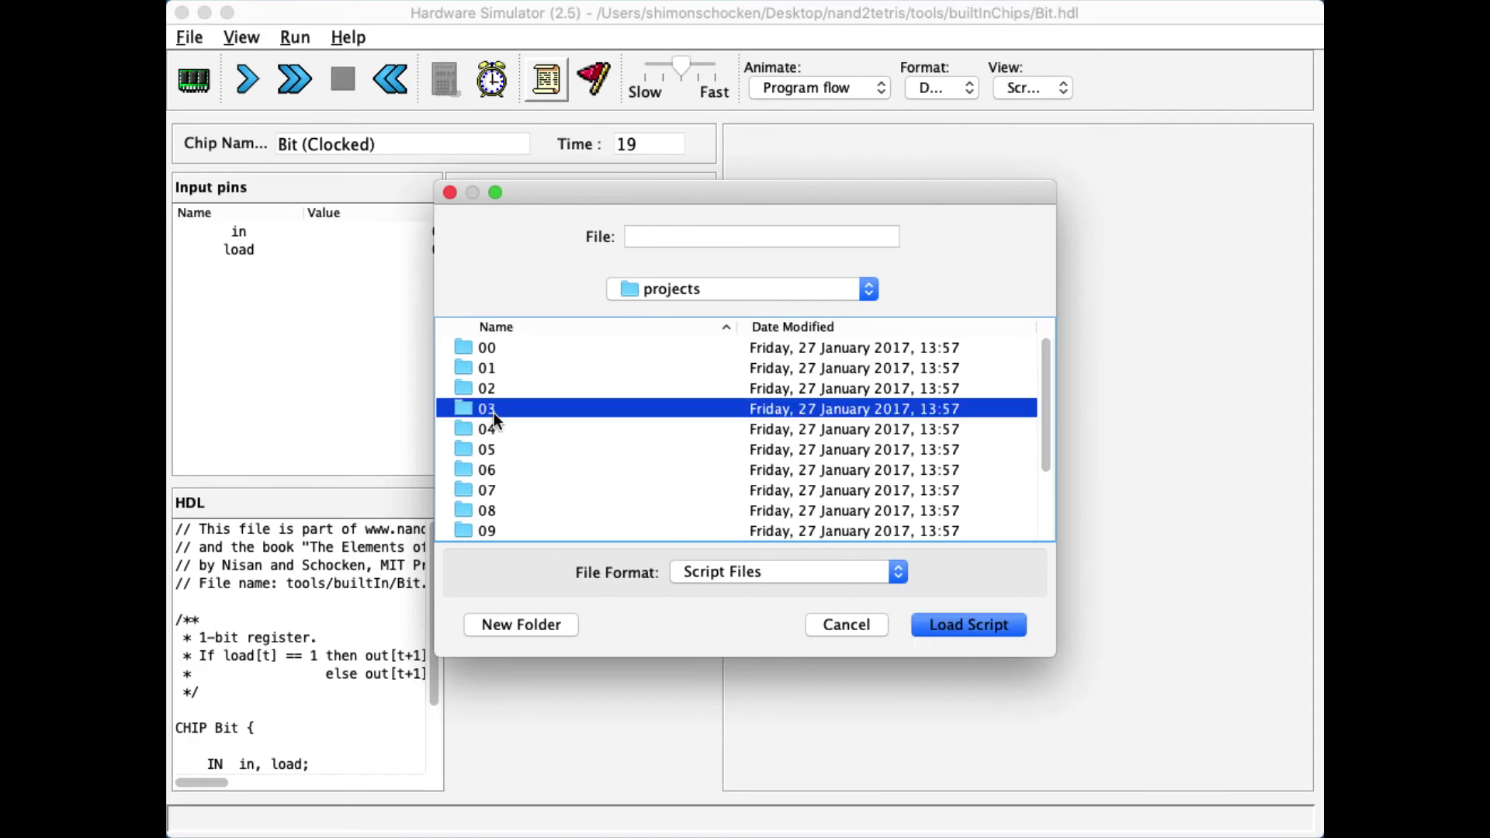
pyautogui.click(503, 356)
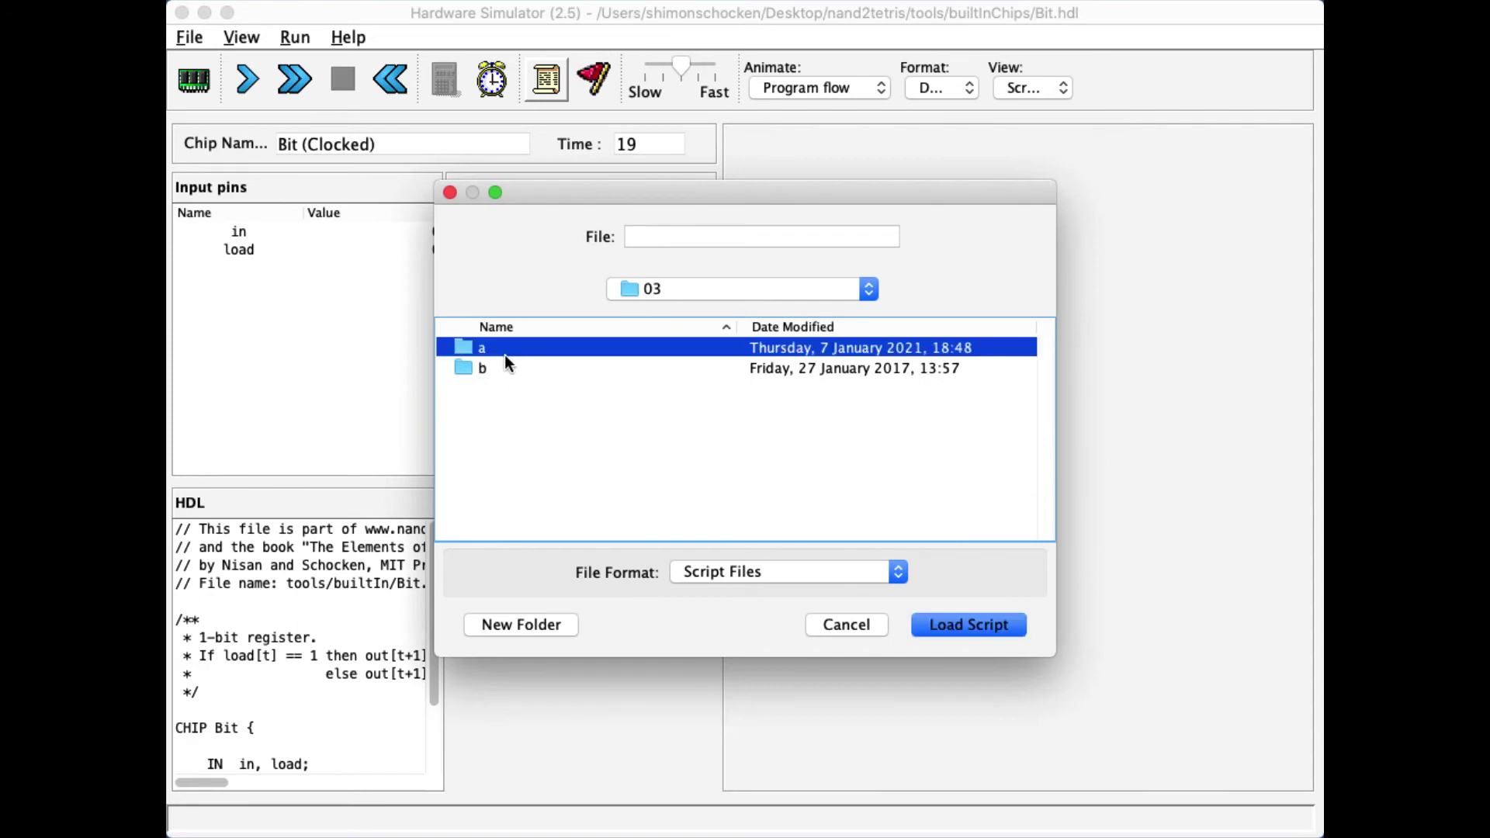
pyautogui.click(936, 626)
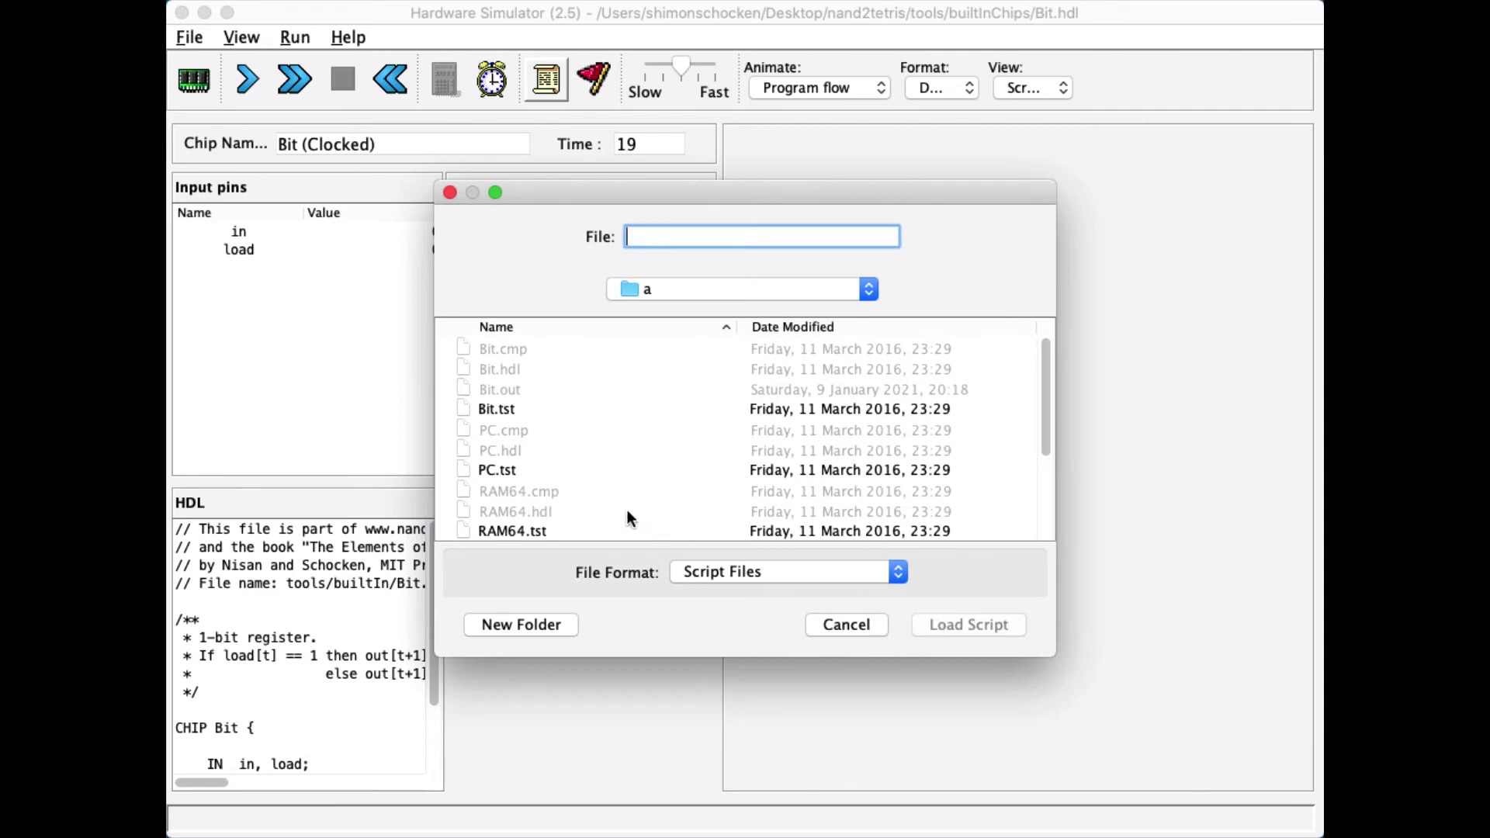
pyautogui.click(508, 412)
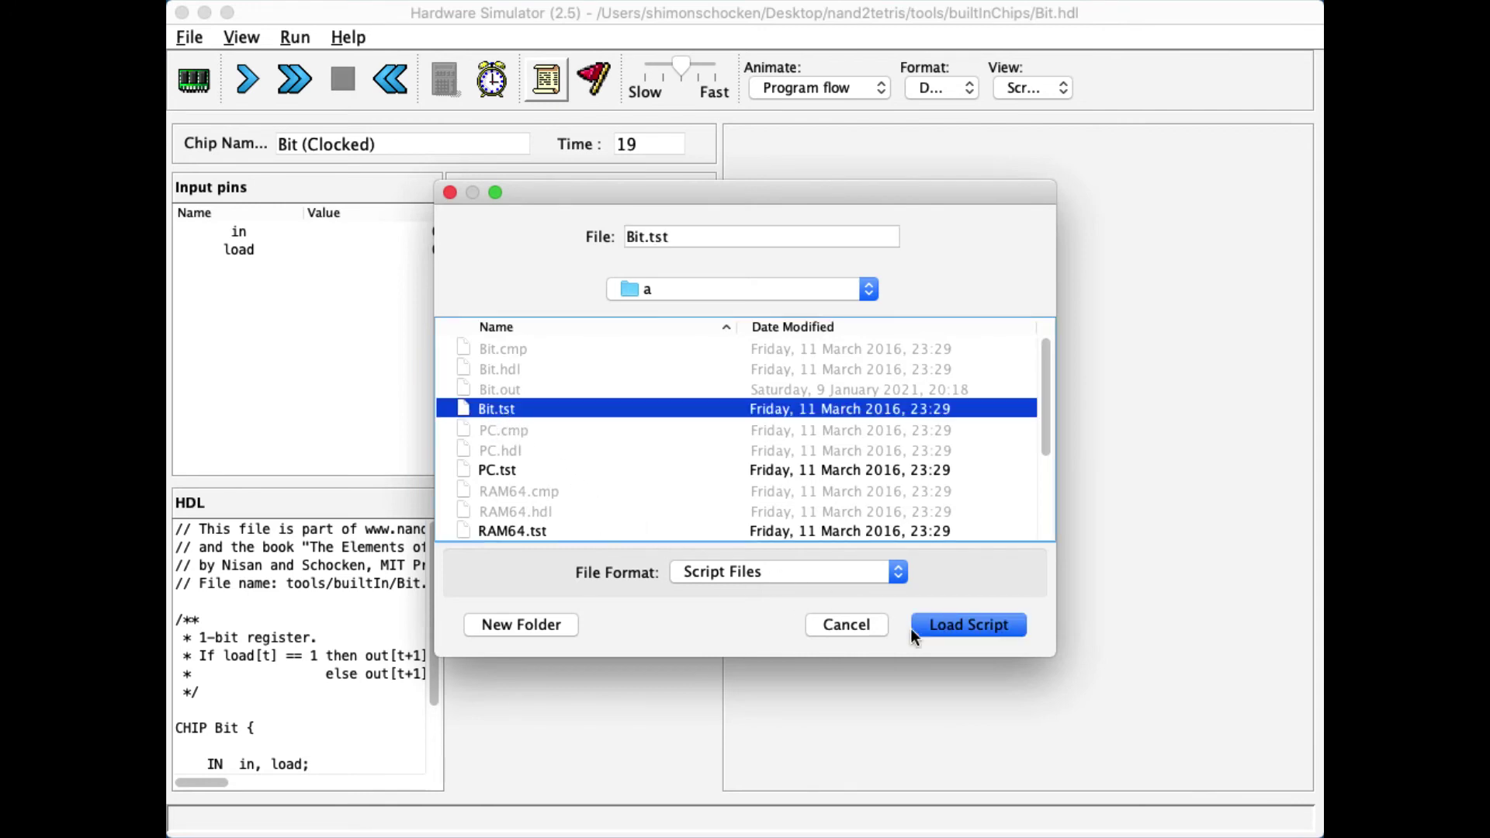
pyautogui.click(942, 631)
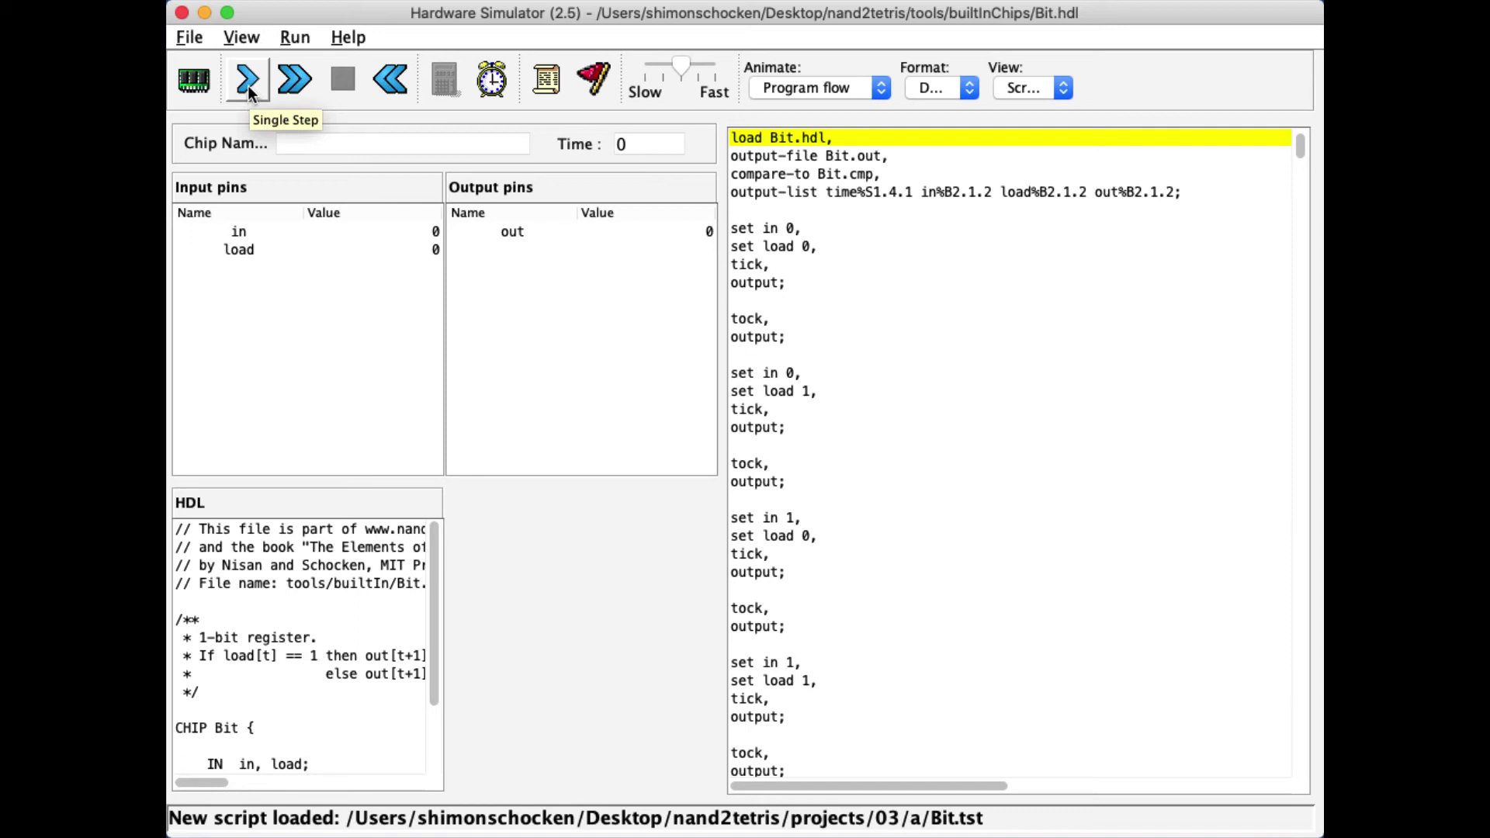
# - Execute the script's load Bit.hdl command with a single step
pyautogui.click(247, 85)
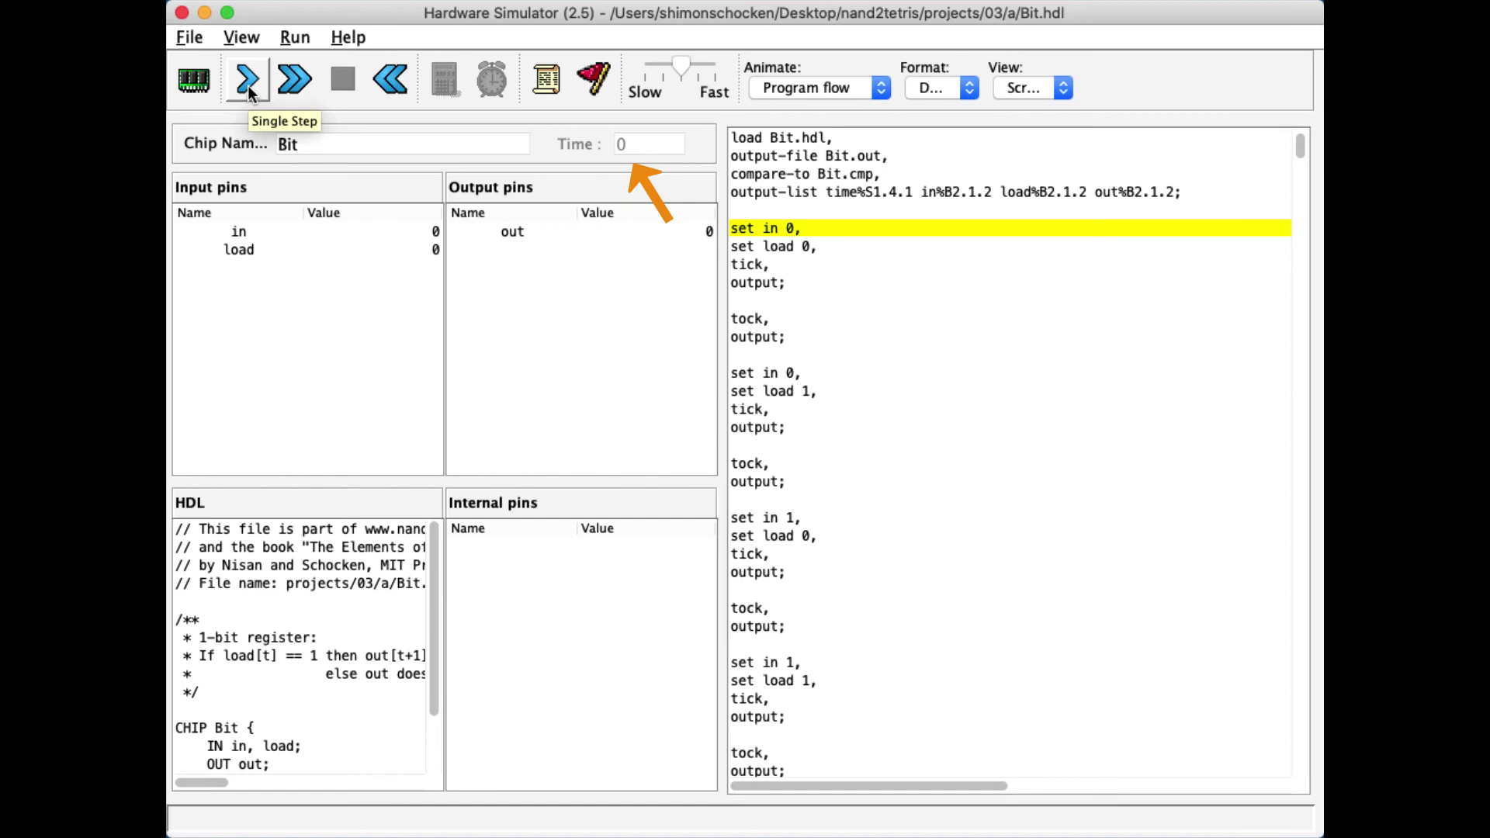
# - Step through Bit.tst's set, tick and tock commands to time 3, with in 1 and load 0
pyautogui.click(249, 85)
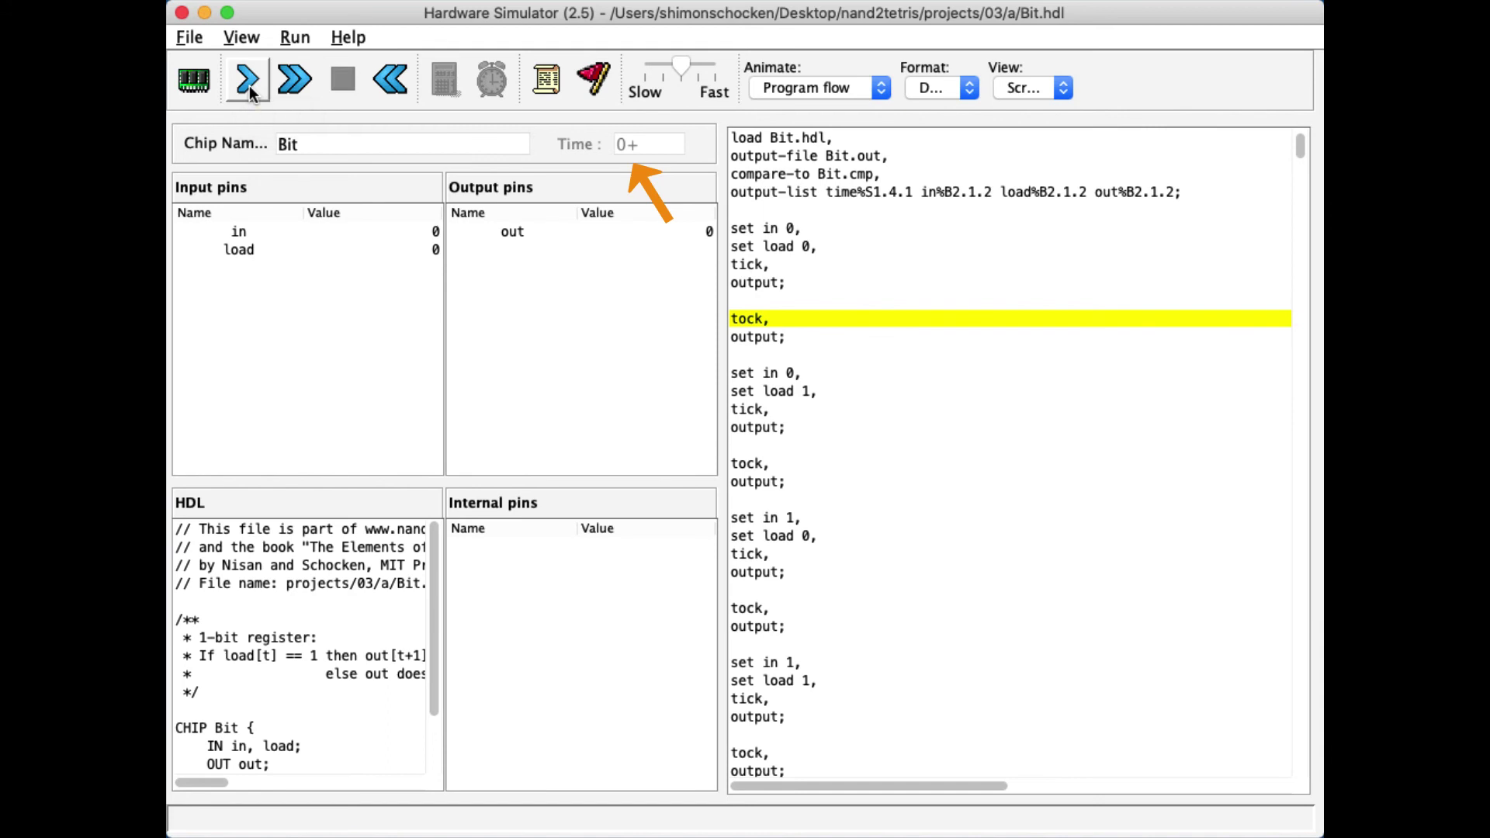
pyautogui.click(249, 84)
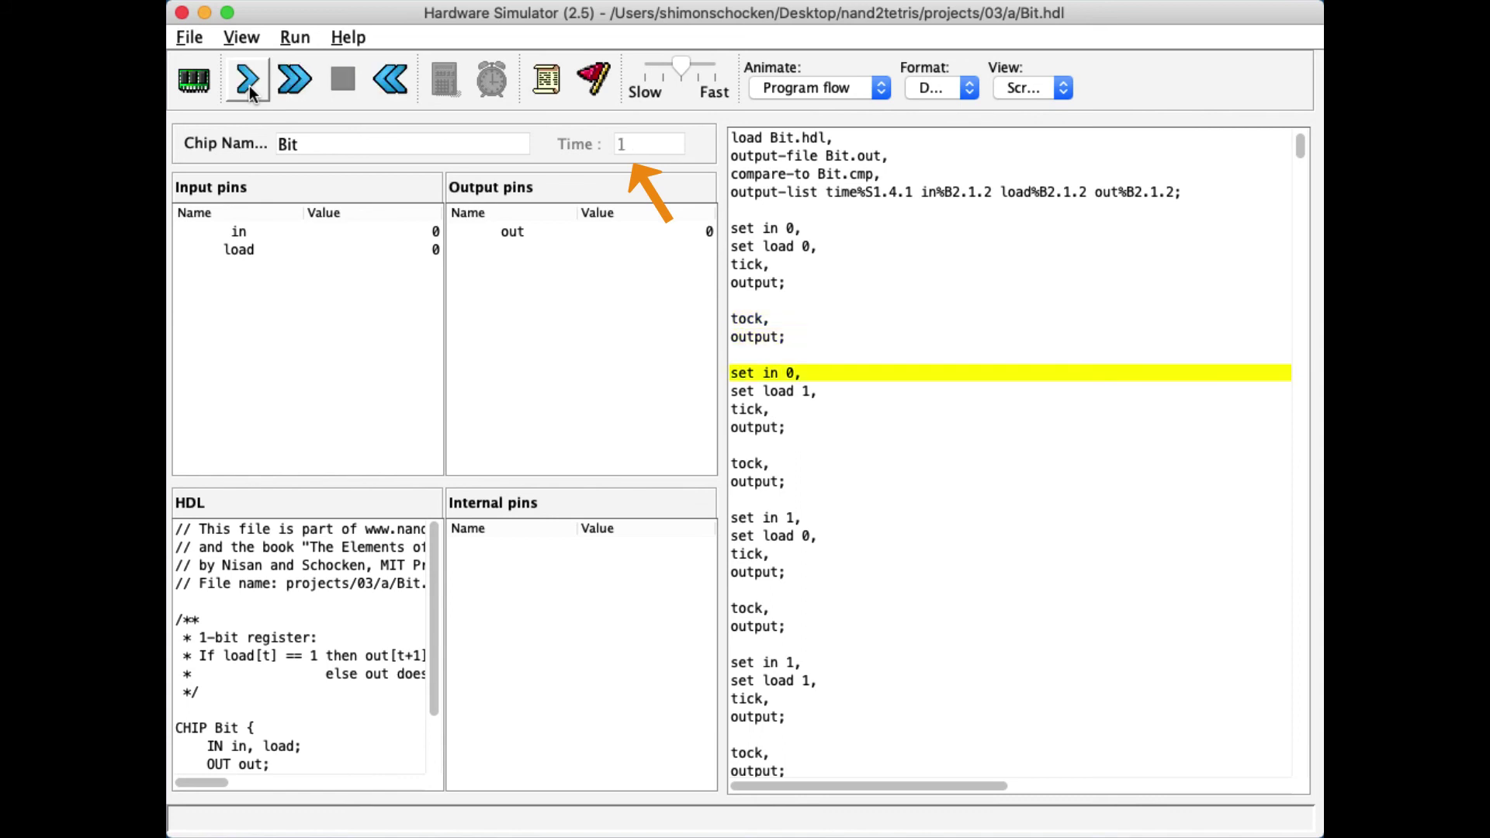
pyautogui.click(249, 84)
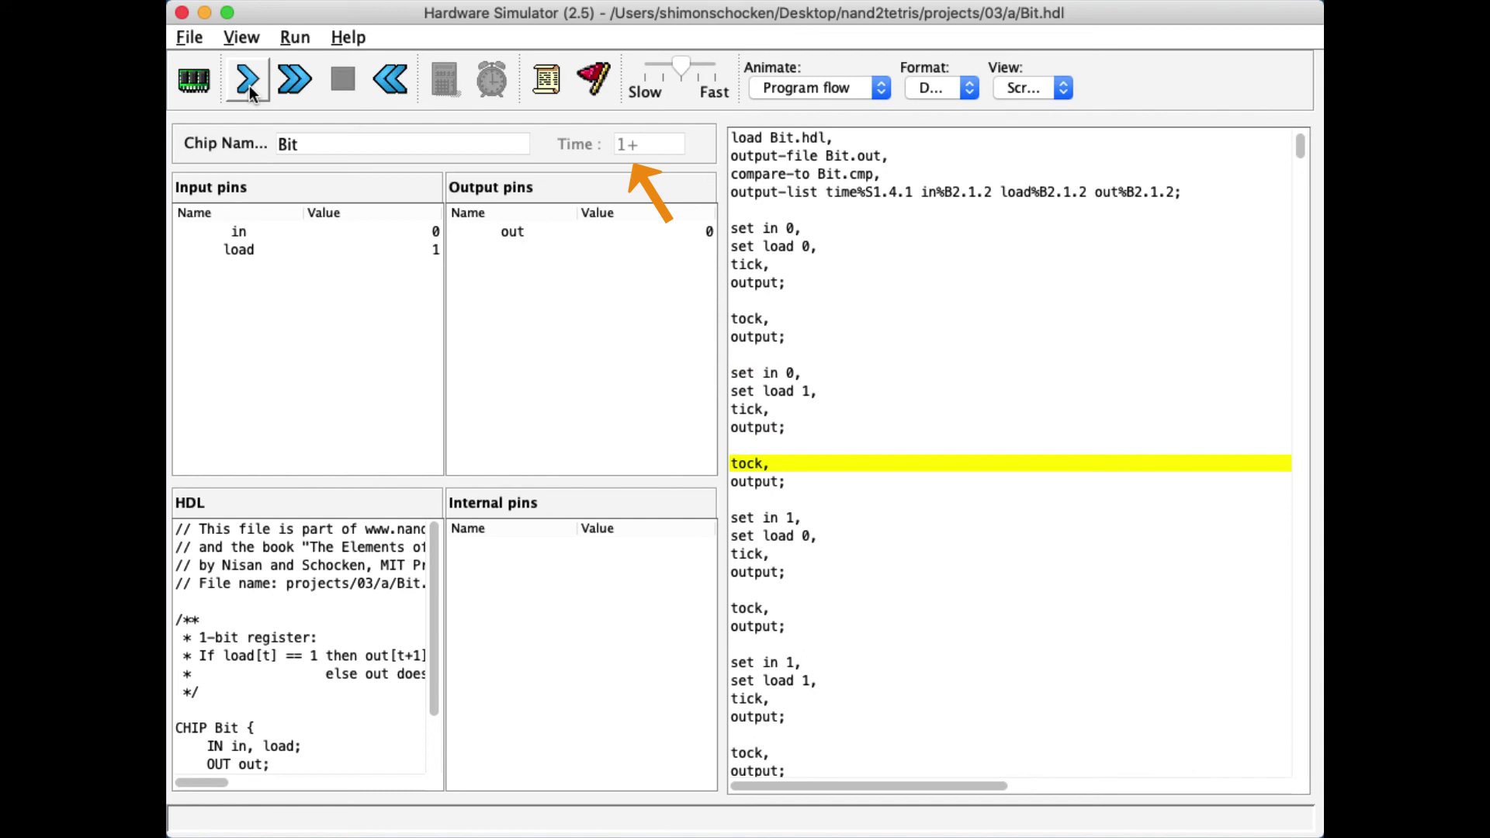
pyautogui.click(250, 85)
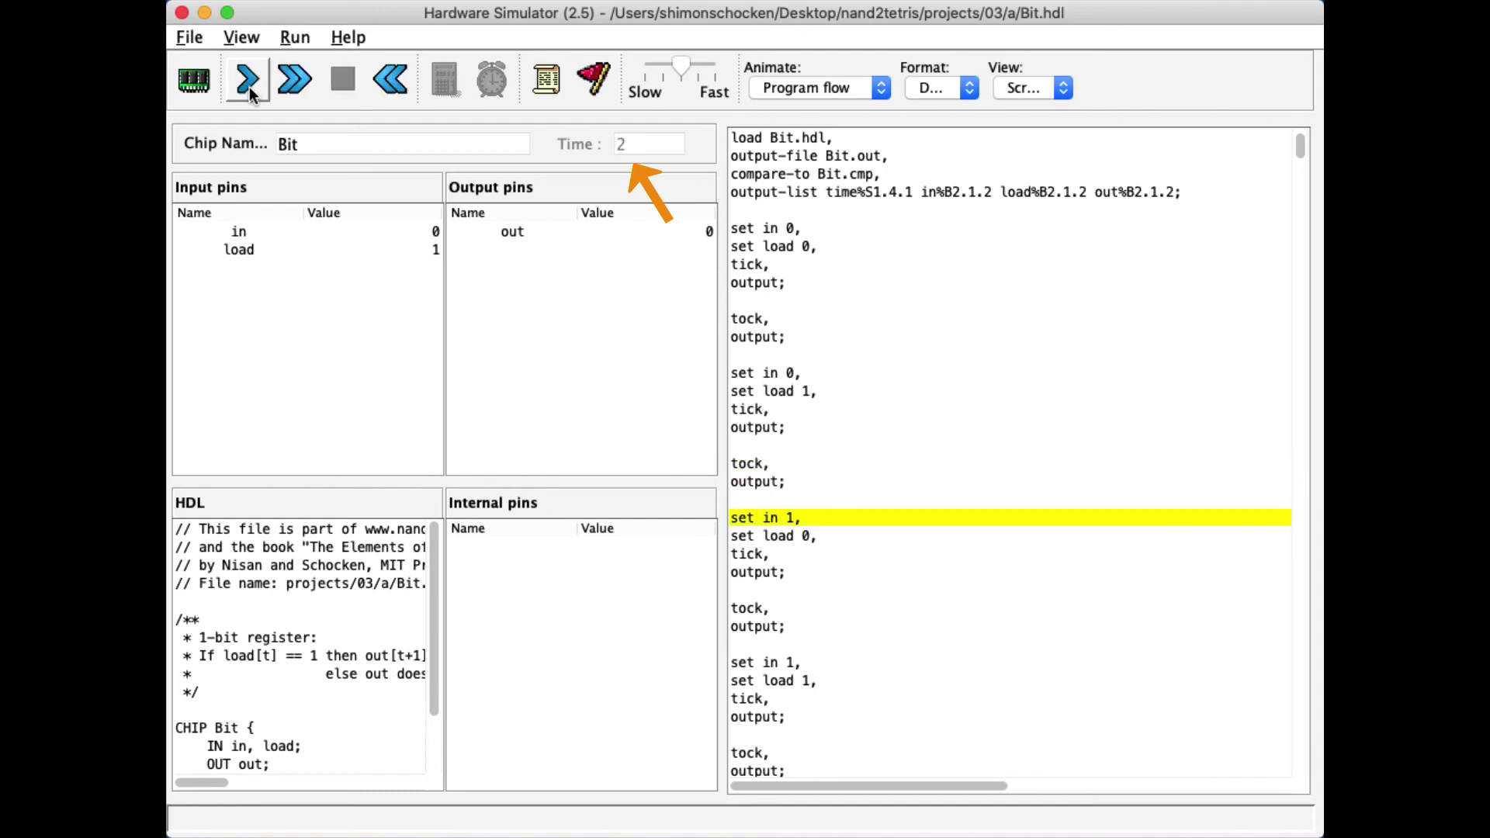
pyautogui.click(250, 86)
pyautogui.click(250, 87)
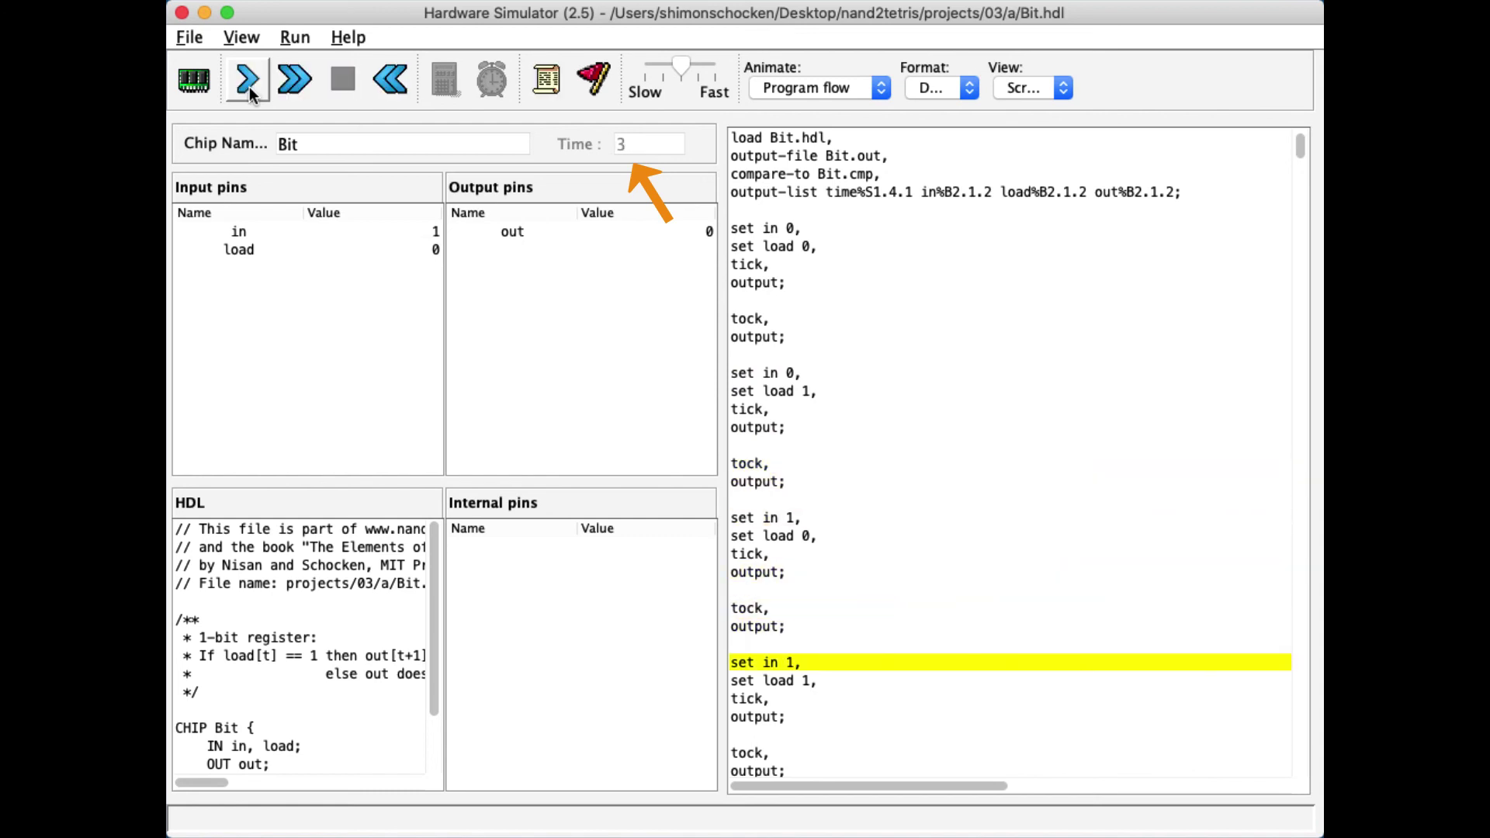